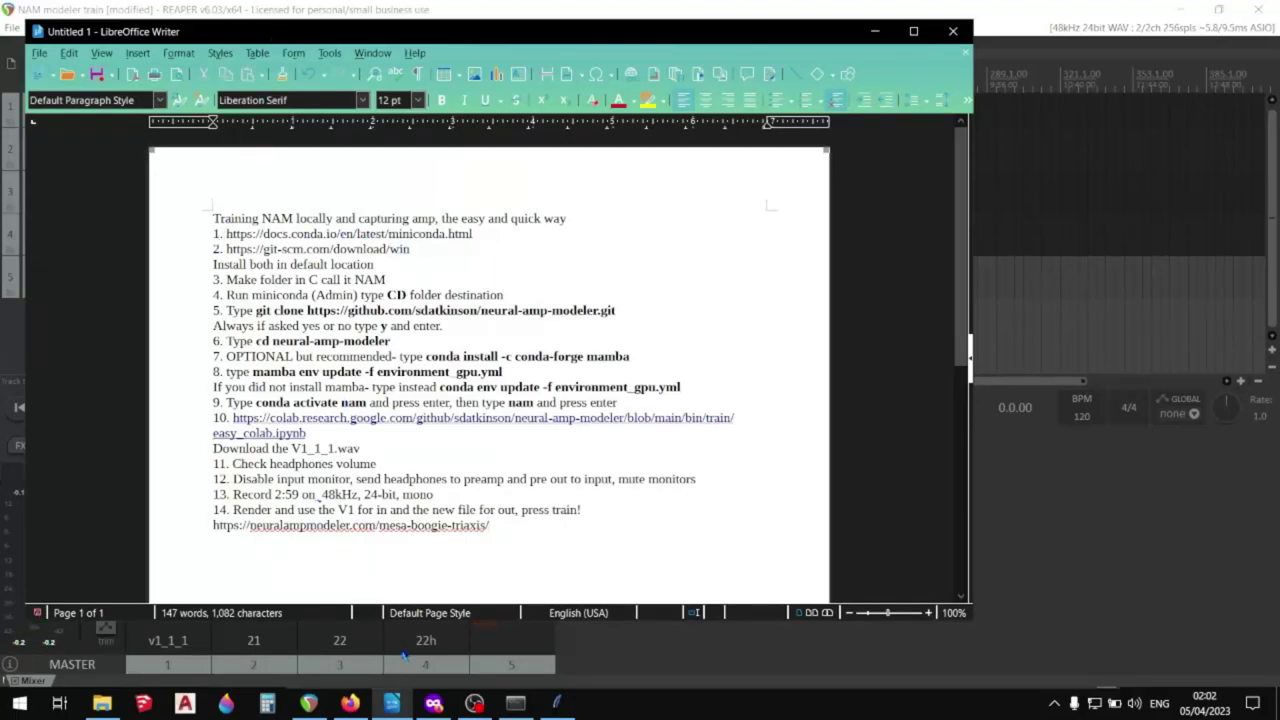
Bring Firefox forward on the Miniconda documentation page with its installer links
{"action": "left_click", "coordinate": [433, 703]}
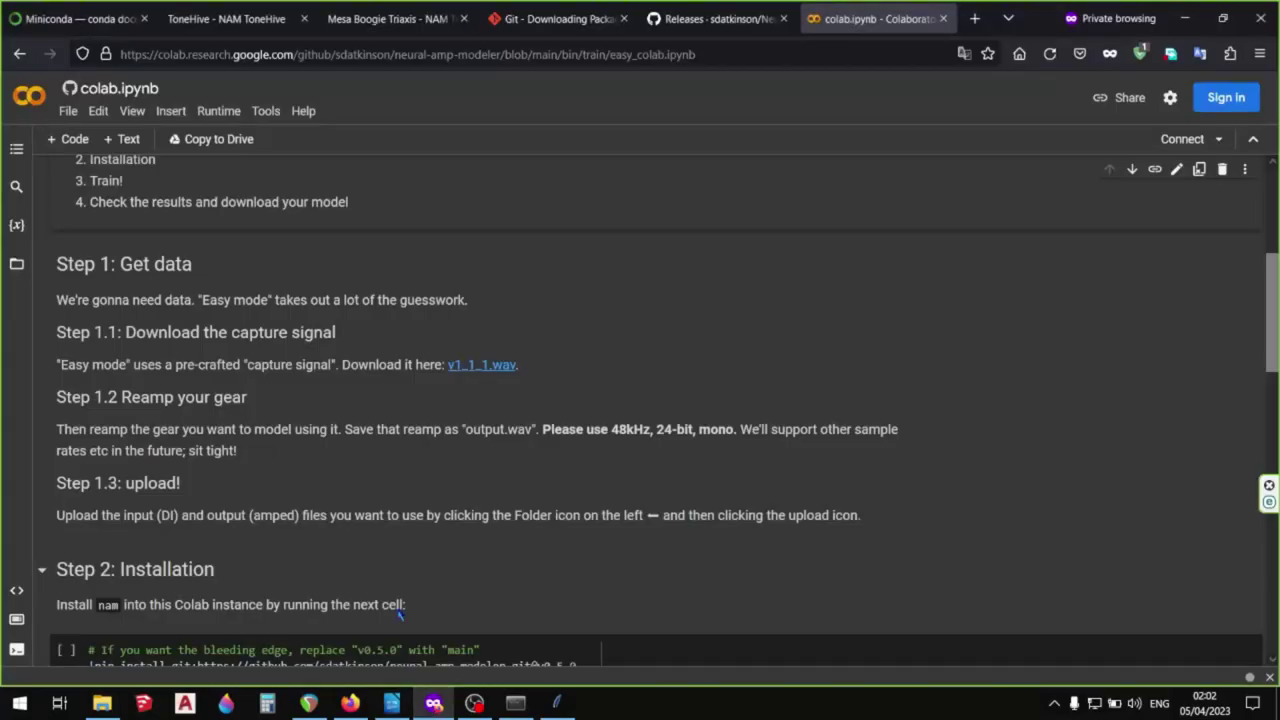
{"action": "left_click", "coordinate": [4, 8]}
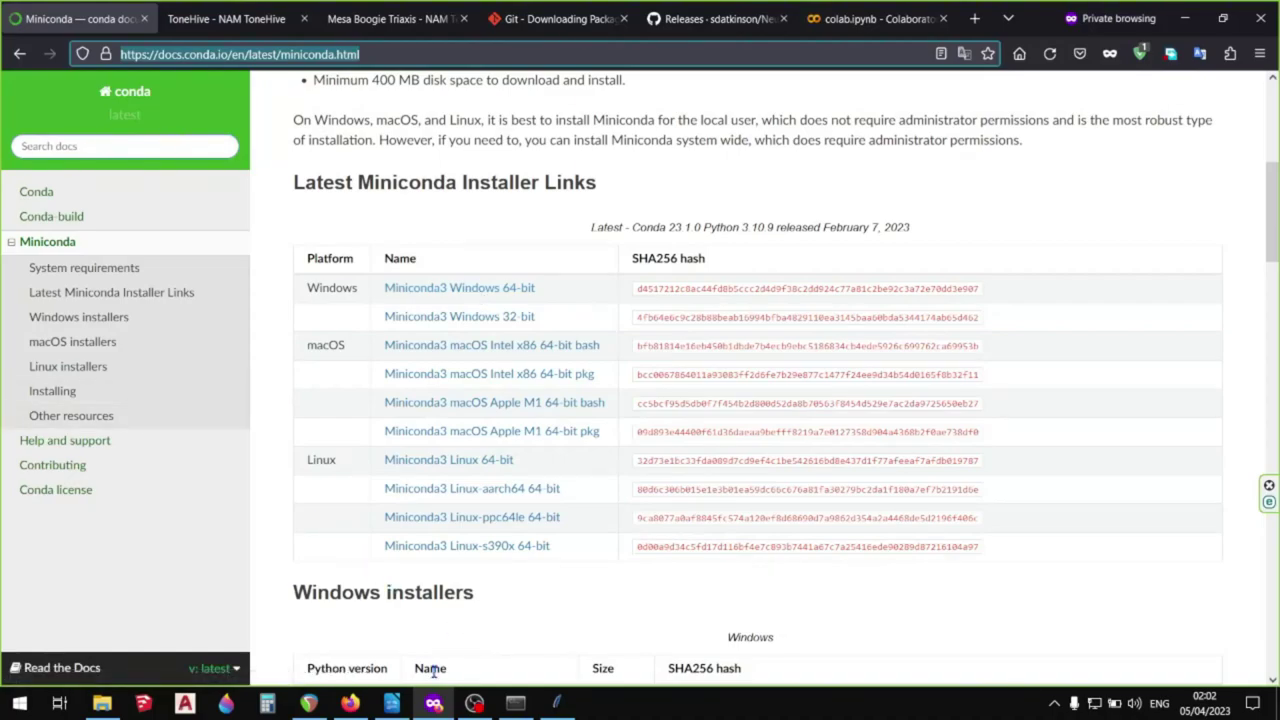
Cycle through the Writer notes, REAPER and Firefox, ending with the NAM steps notes in front
{"action": "left_click", "coordinate": [391, 703]}
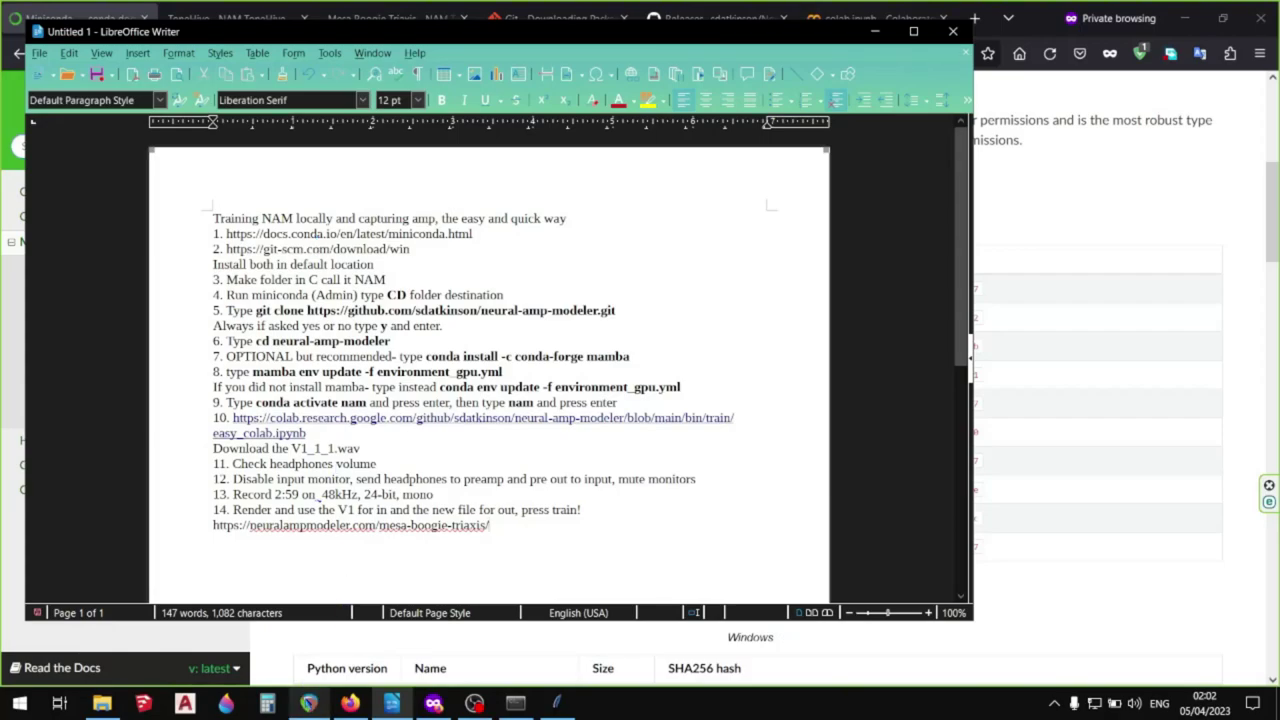
{"action": "left_click", "coordinate": [309, 703]}
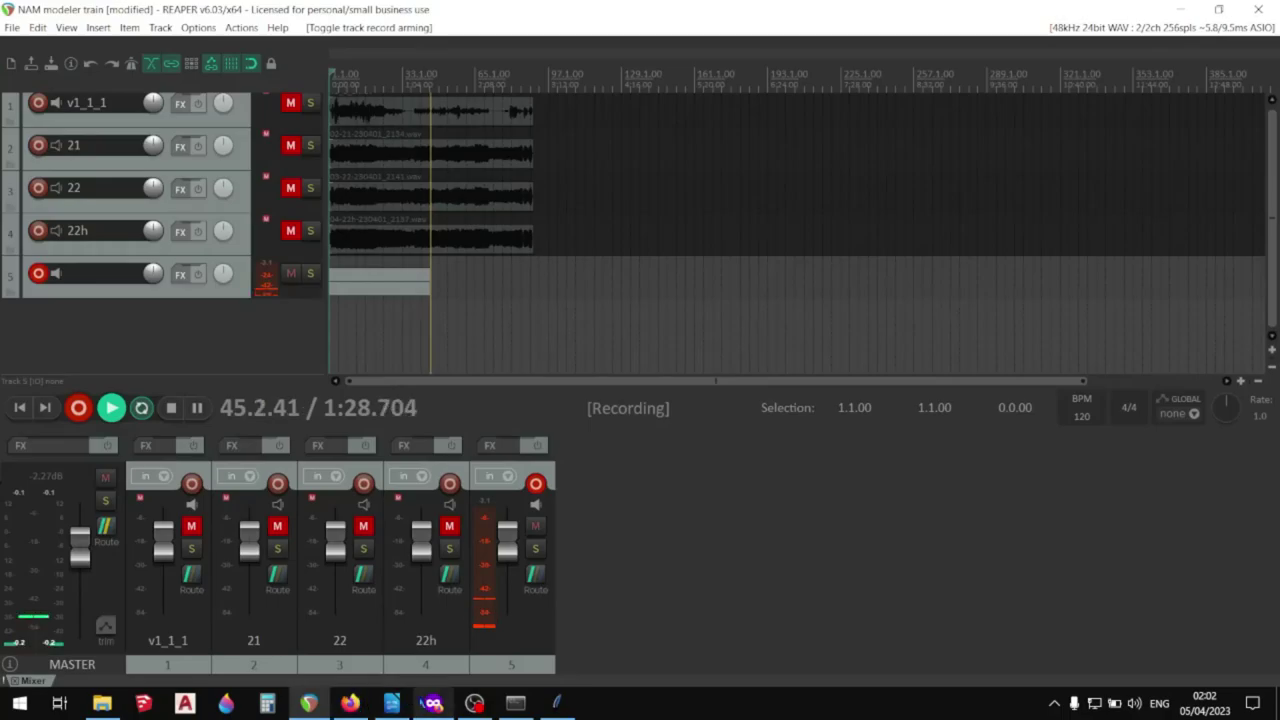
{"action": "left_click", "coordinate": [433, 703]}
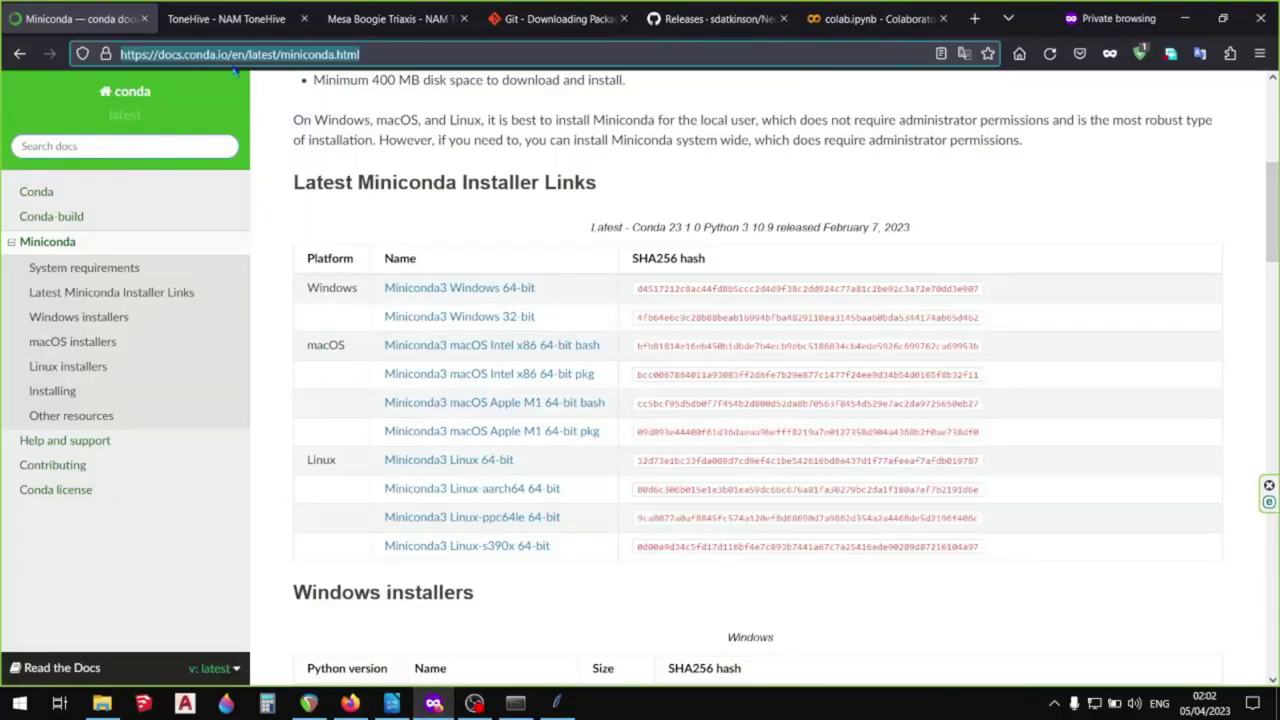
{"action": "left_click", "coordinate": [393, 701]}
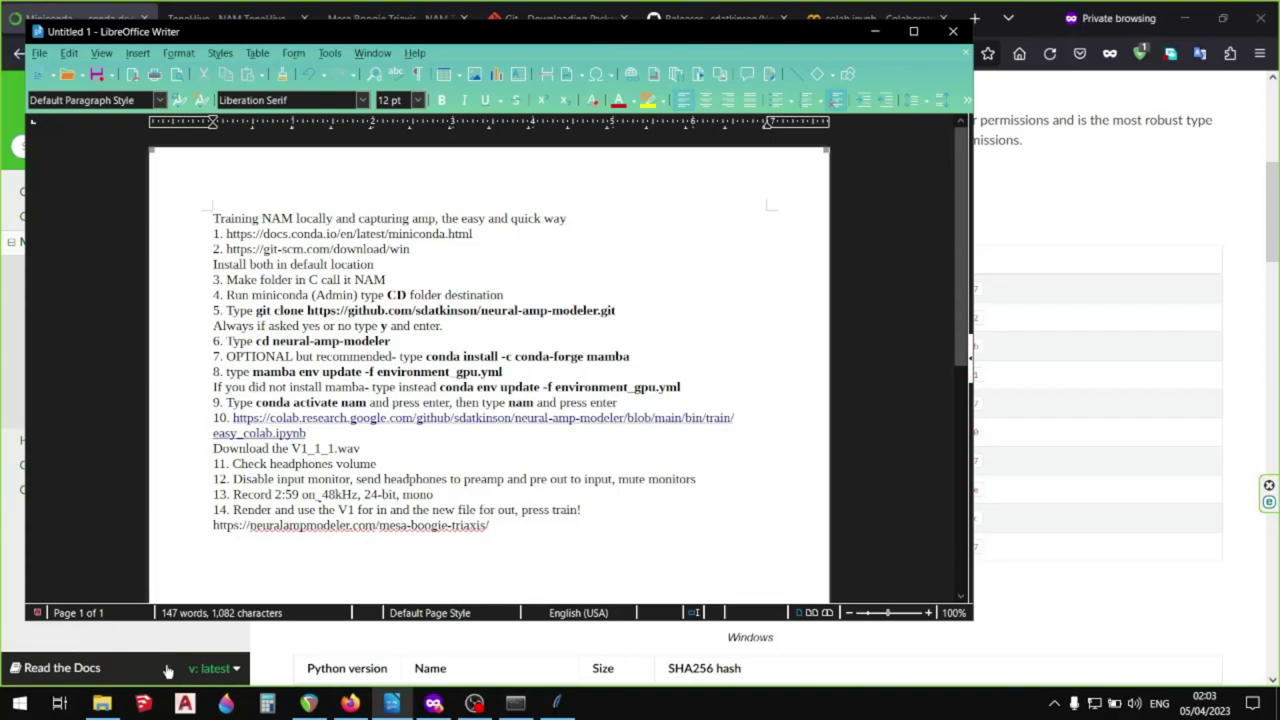
Browse File Explorer to C:\Users\<user>\NAM, then return to the notes and close NAM Trainer
{"action": "left_click", "coordinate": [127, 635]}
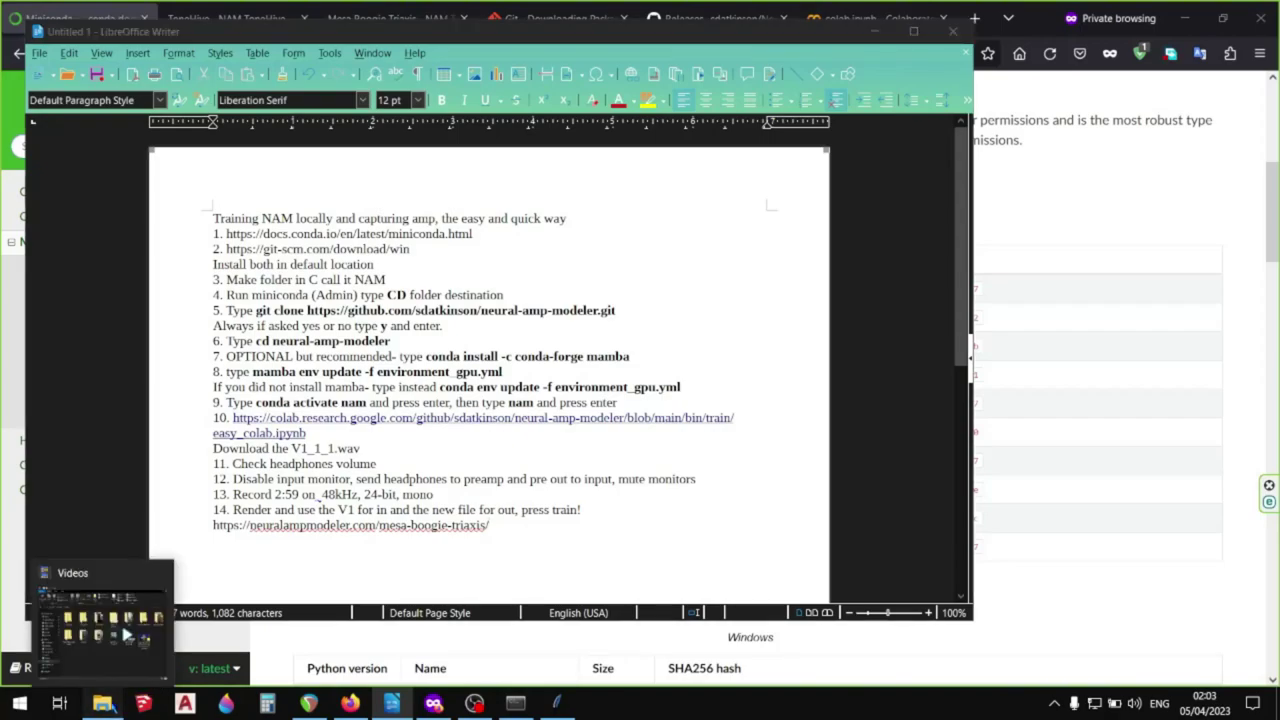
{"action": "left_click", "coordinate": [352, 589]}
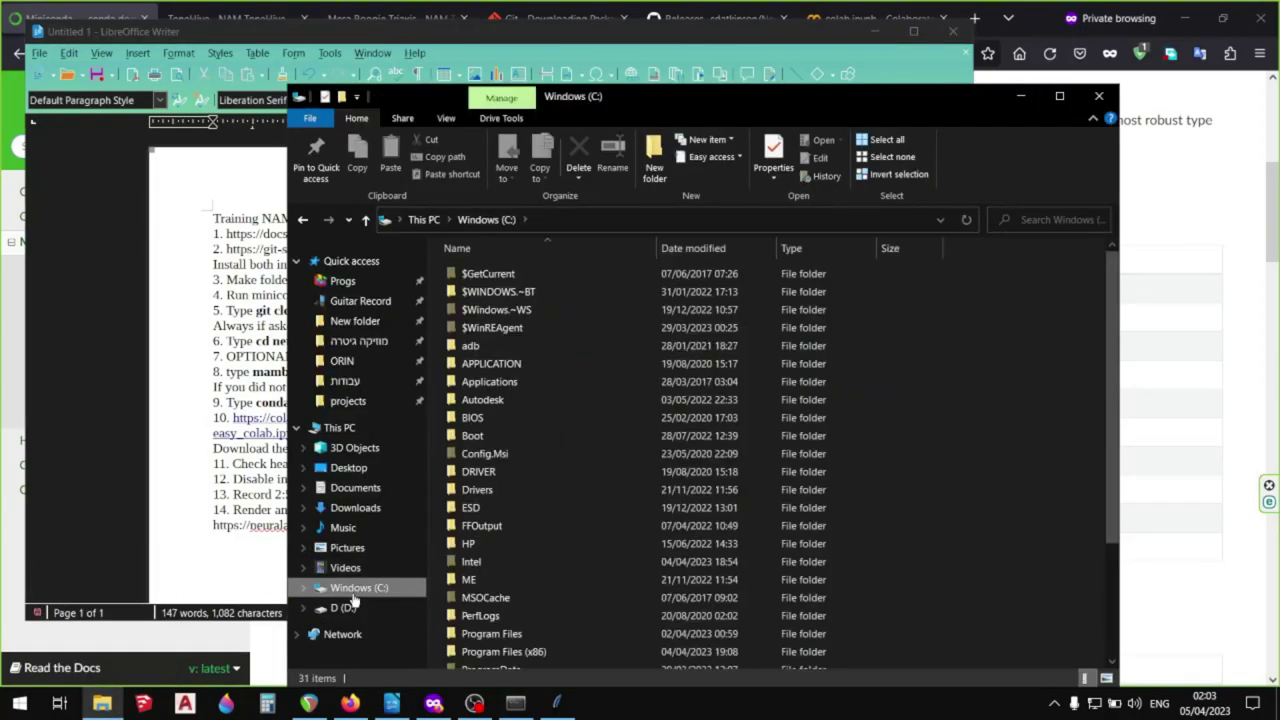
{"action": "scroll", "coordinate": [540, 580], "scroll_direction": "down", "scroll_amount": 3}
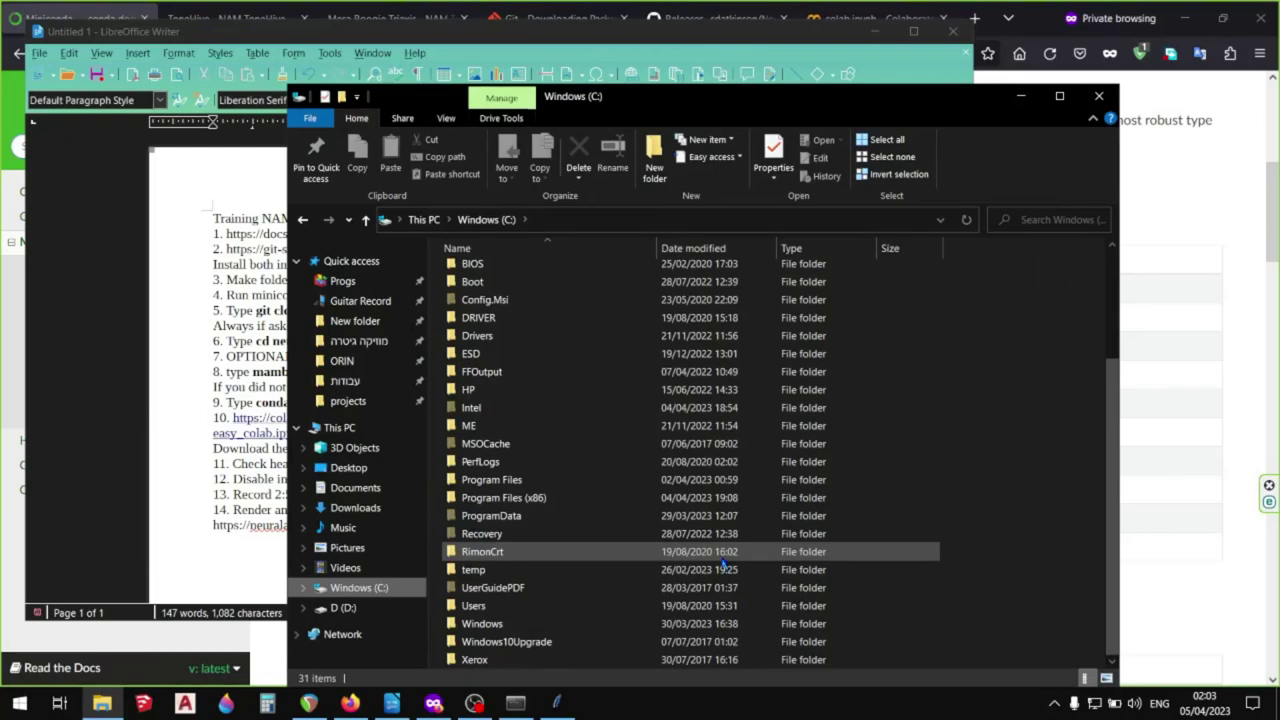
{"action": "double_click", "coordinate": [543, 615]}
{"action": "left_click", "coordinate": [484, 312]}
{"action": "double_click", "coordinate": [484, 312]}
{"action": "scroll", "coordinate": [514, 590], "scroll_direction": "down", "scroll_amount": 1}
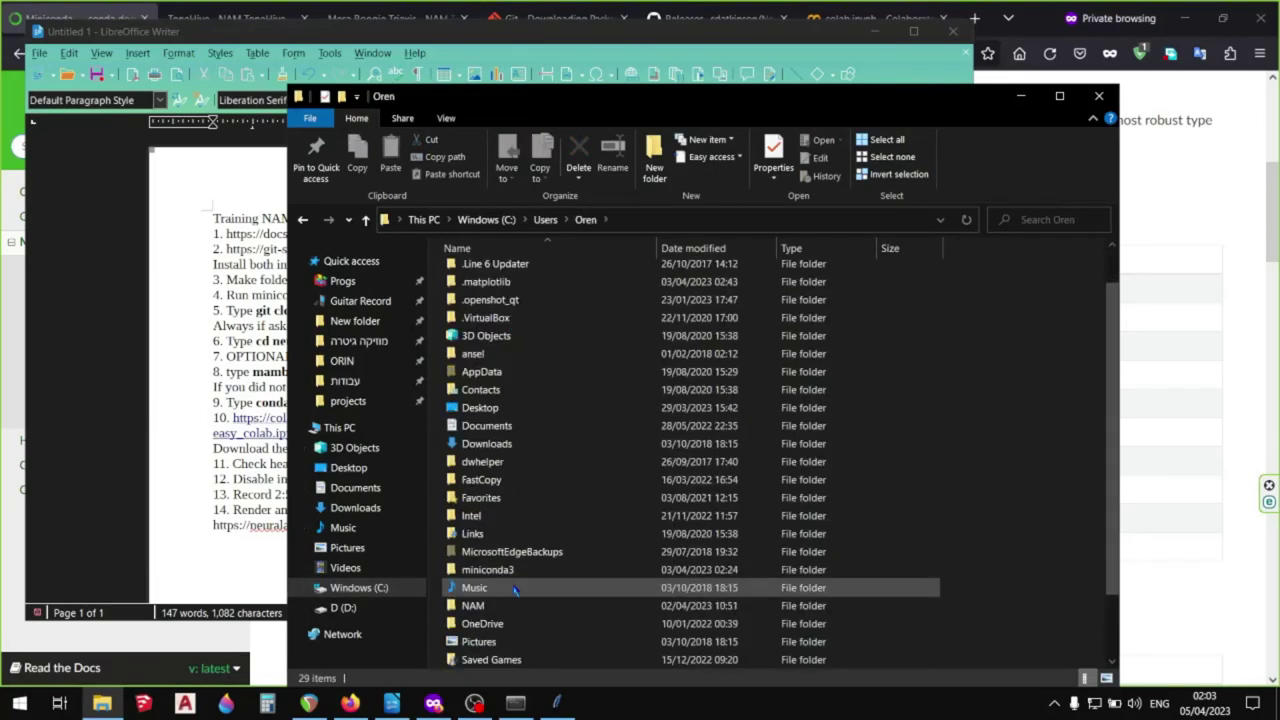
{"action": "double_click", "coordinate": [475, 606]}
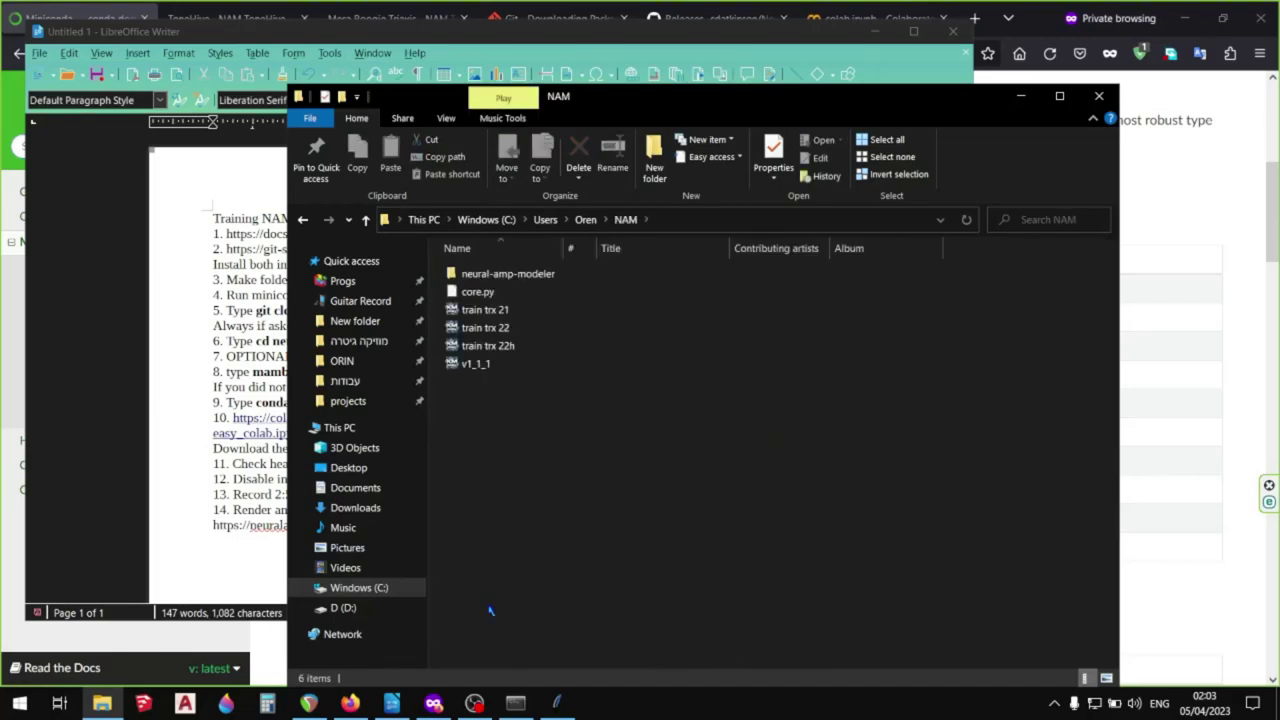
{"action": "left_click", "coordinate": [232, 447]}
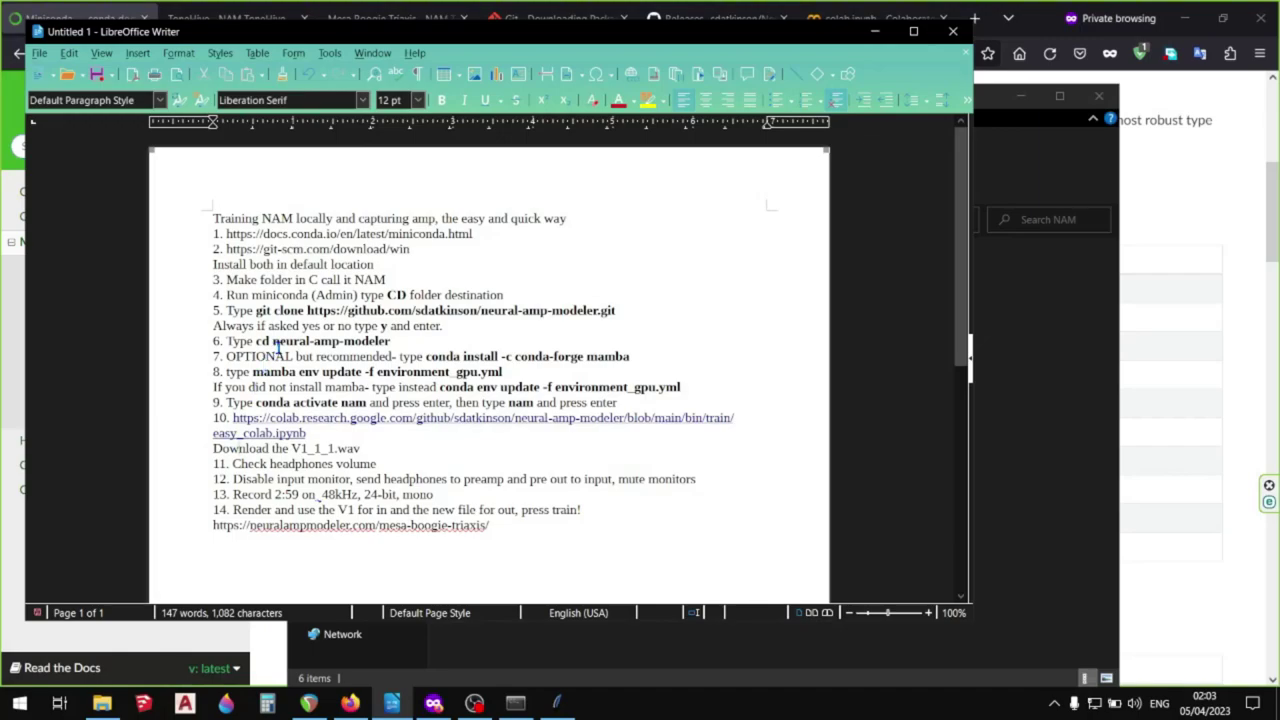
{"action": "mouse_move", "coordinate": [557, 703]}
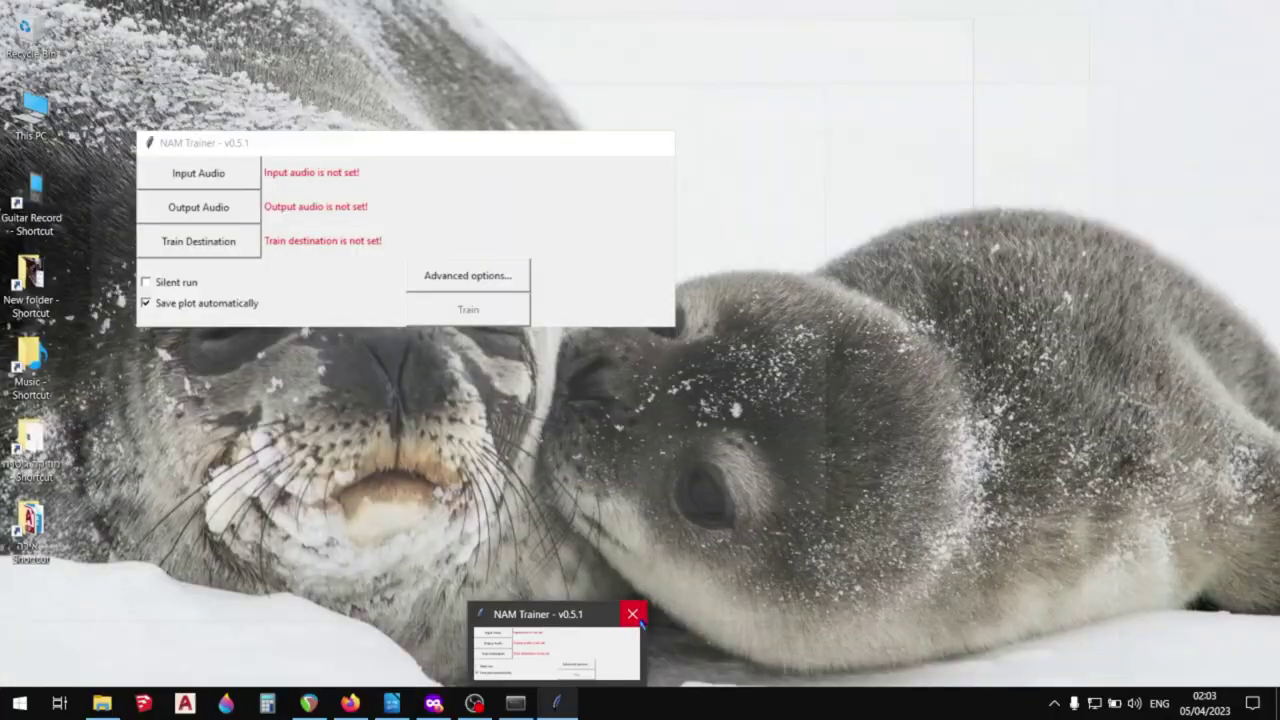
{"action": "left_click", "coordinate": [633, 614]}
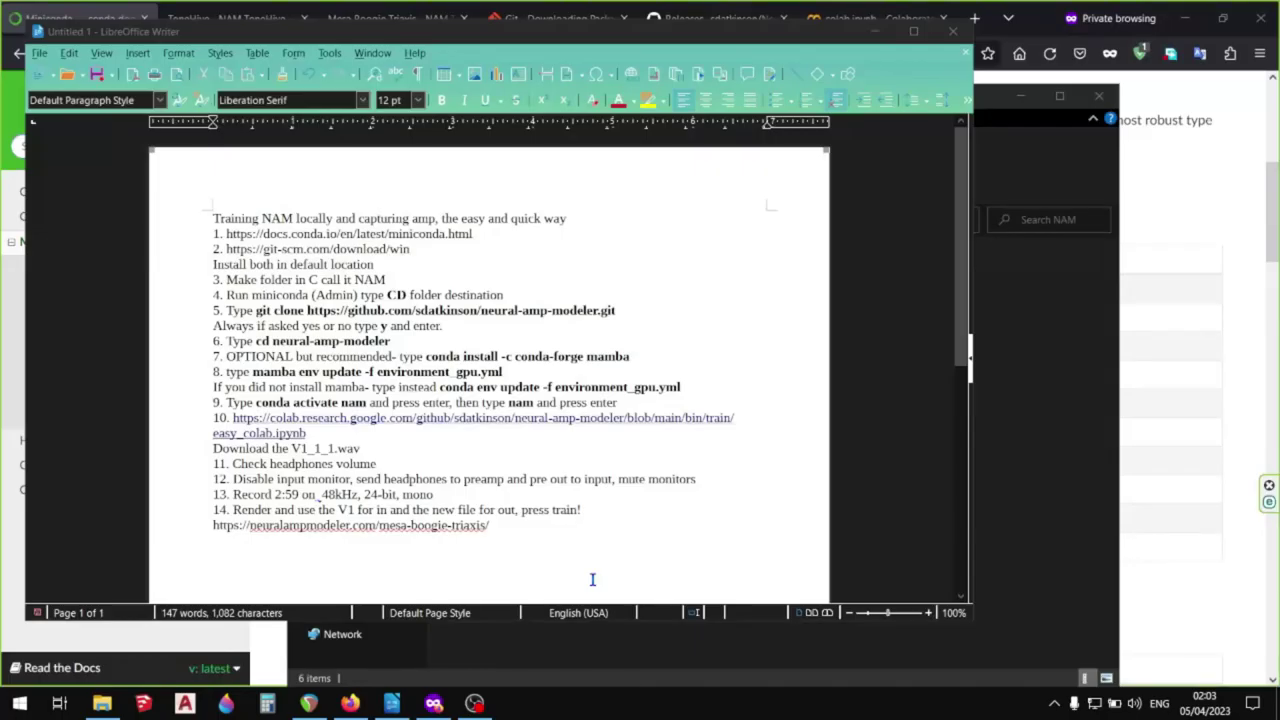
Launch Anaconda Prompt (miniconda3) as administrator from a Start search for 'ana'
{"action": "key", "text": "super"}
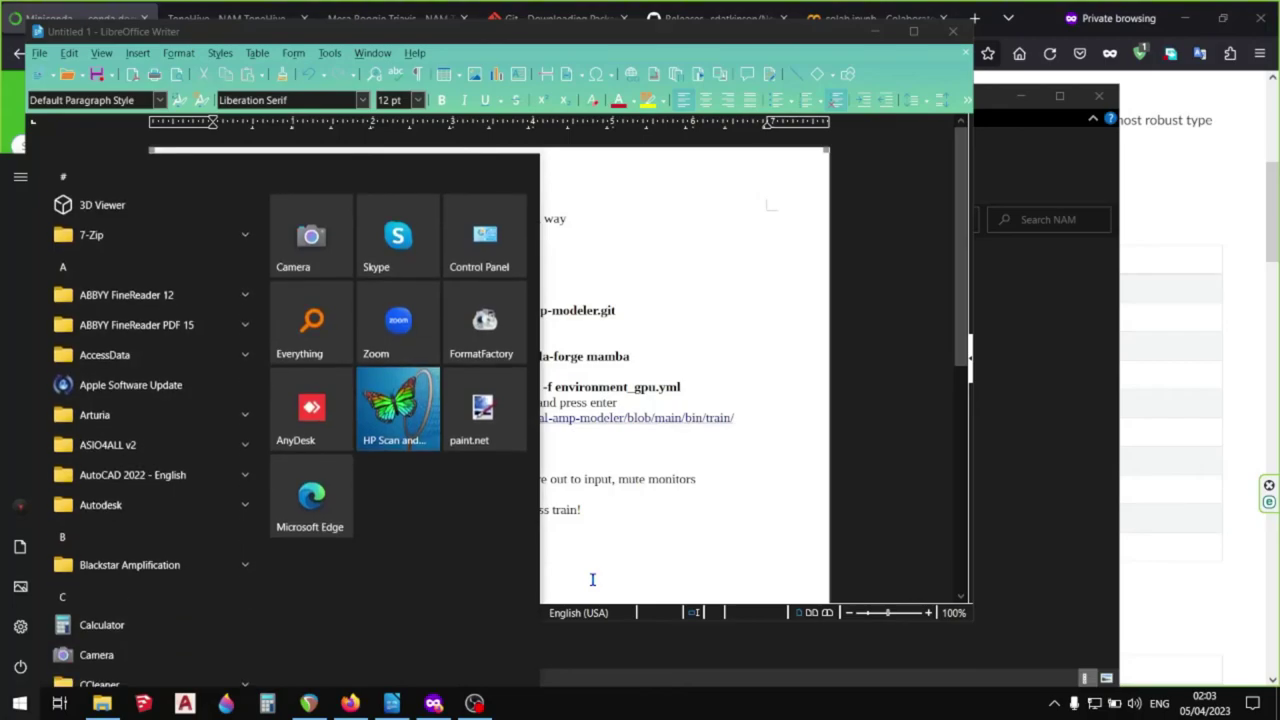
{"action": "type", "text": "ana"}
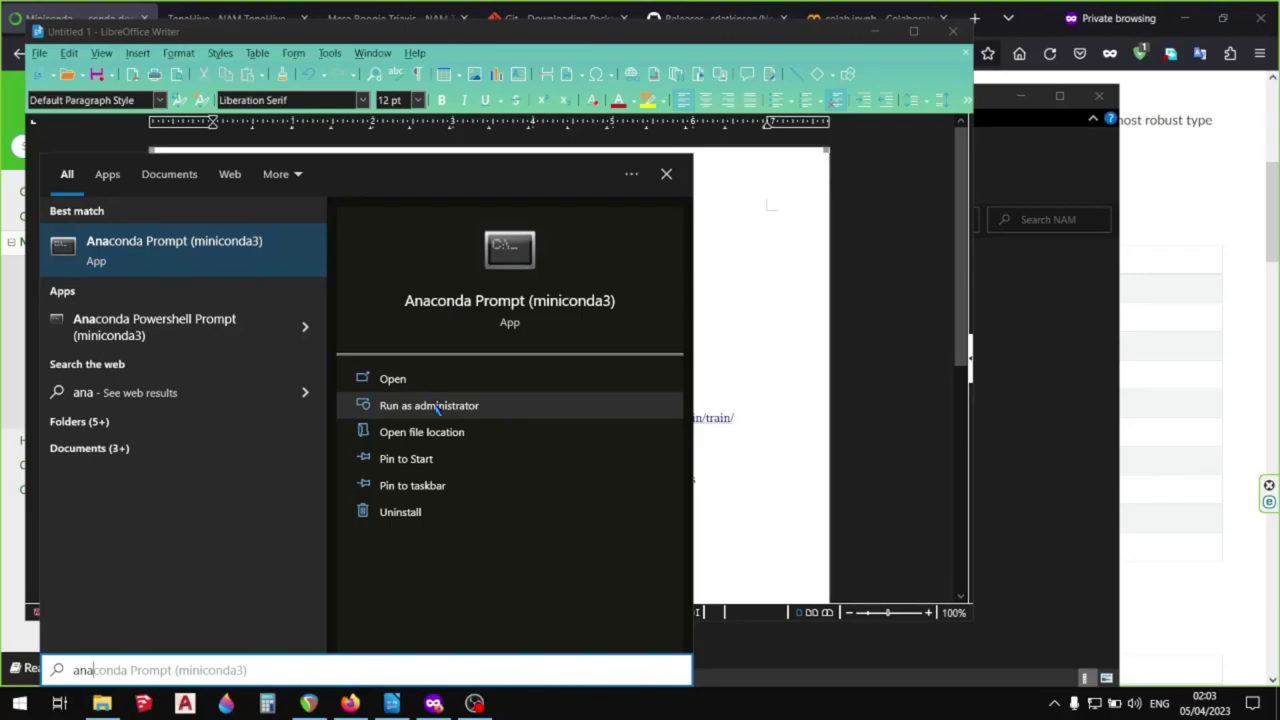
{"action": "left_click", "coordinate": [437, 409]}
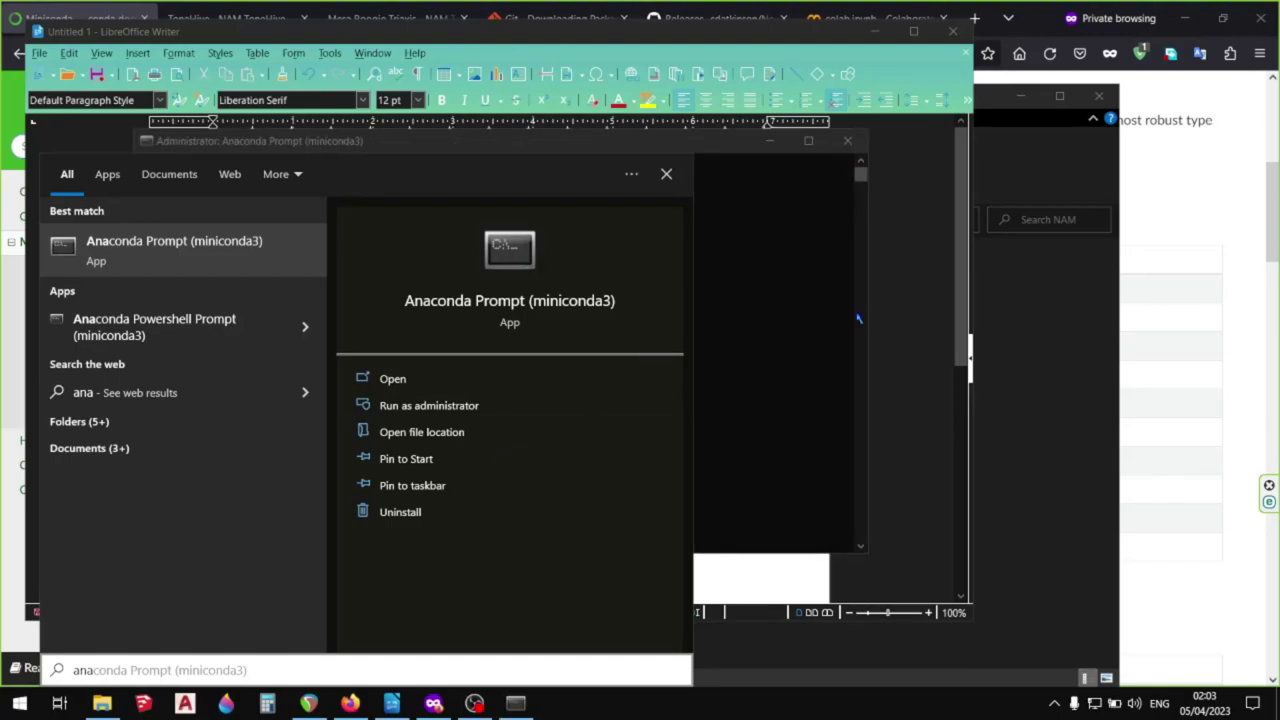
{"action": "left_click", "coordinate": [828, 320]}
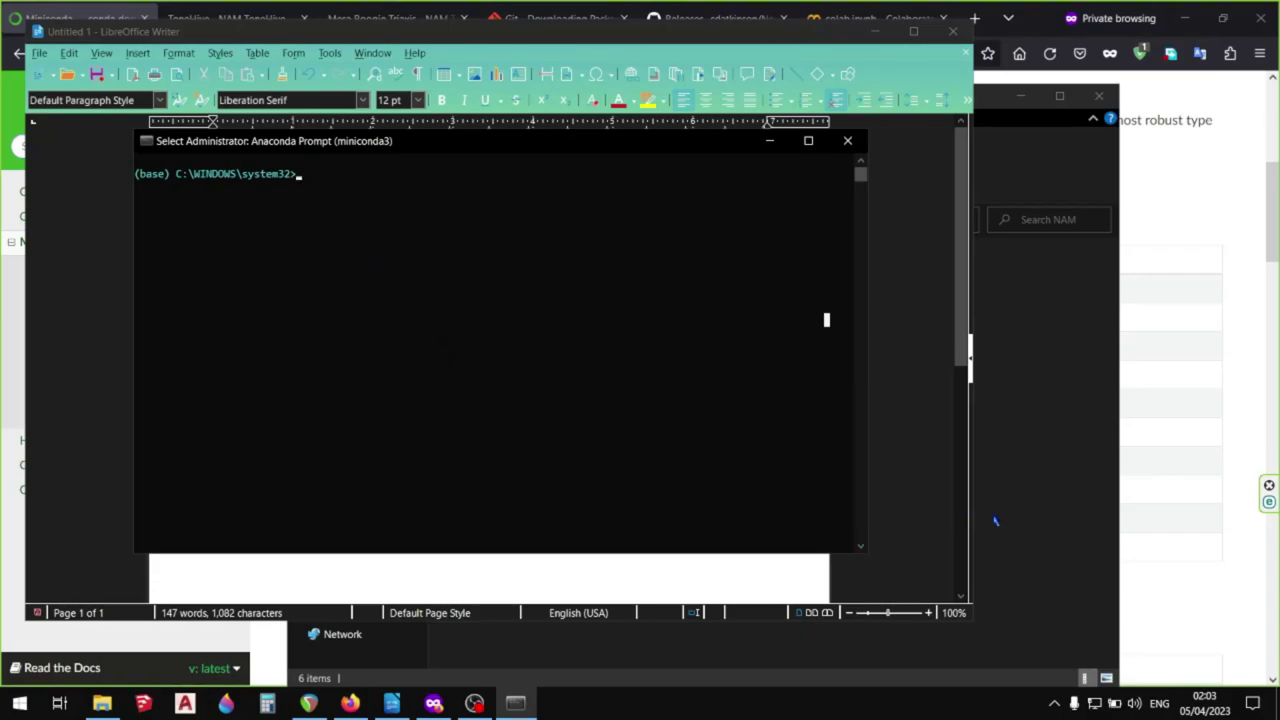
Select the NAM folder's full path in File Explorer's address bar
{"action": "left_click", "coordinate": [391, 703]}
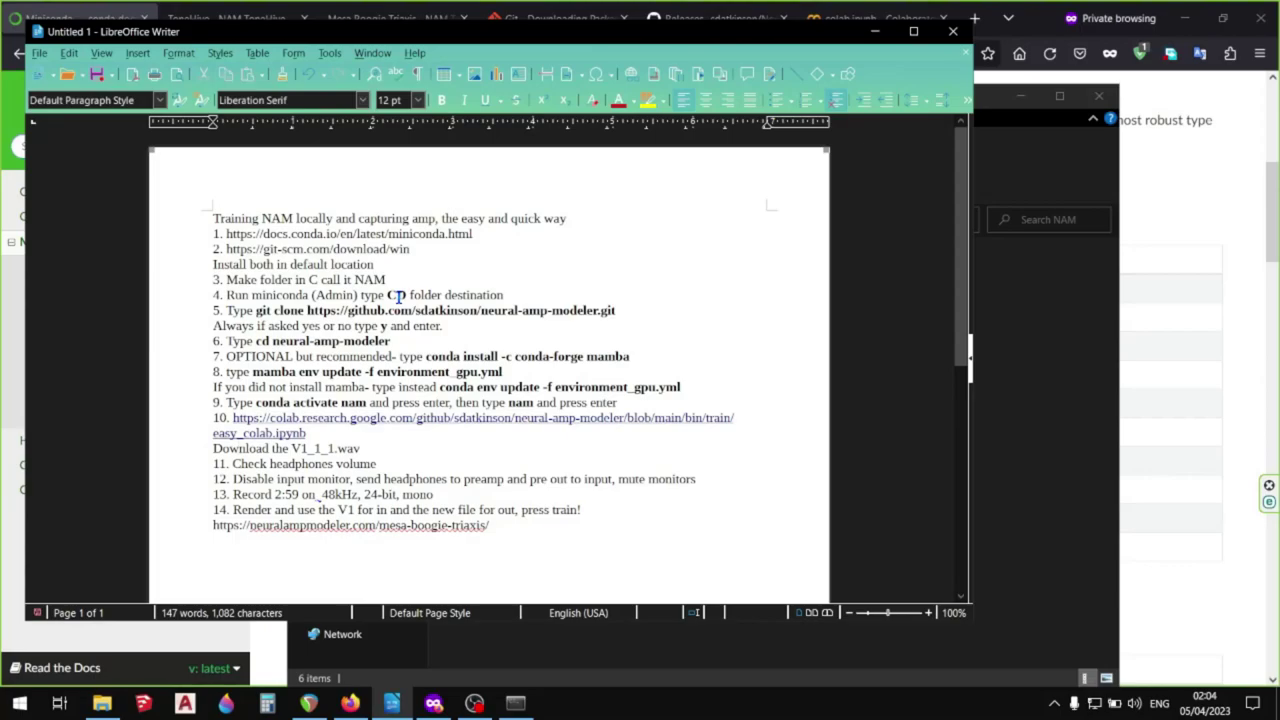
{"action": "left_click", "coordinate": [978, 367]}
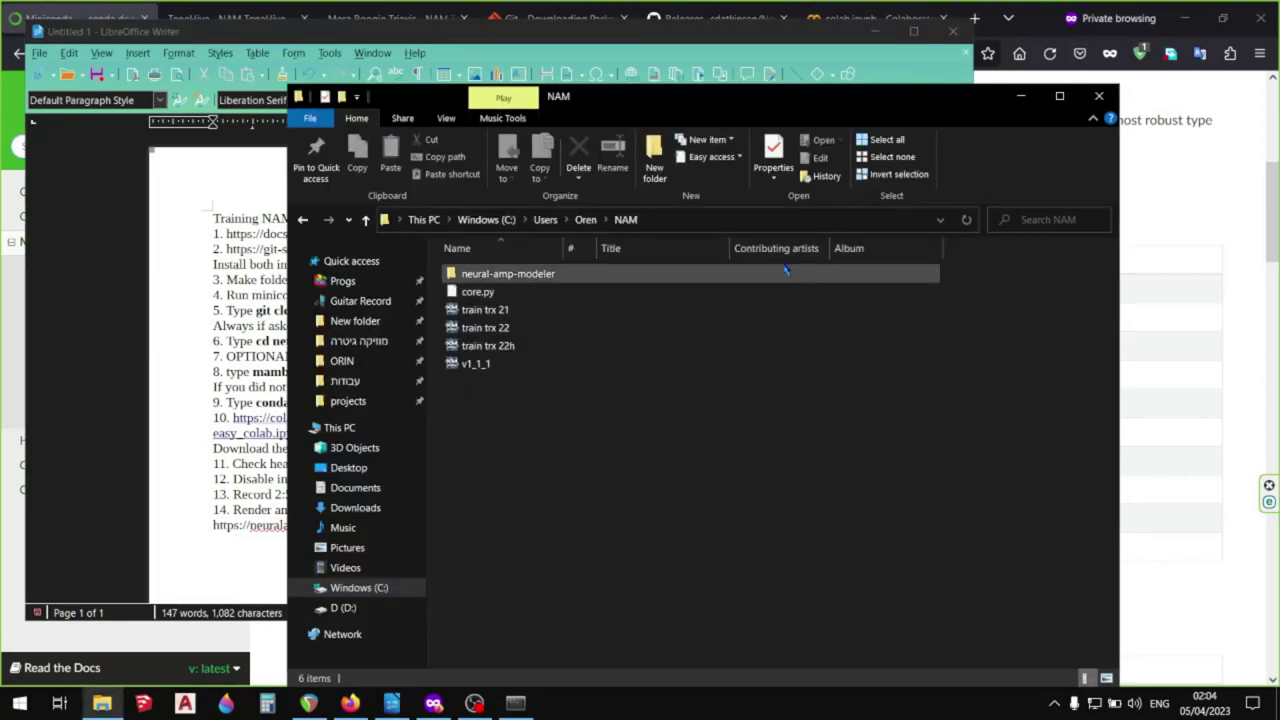
{"action": "left_click", "coordinate": [686, 220]}
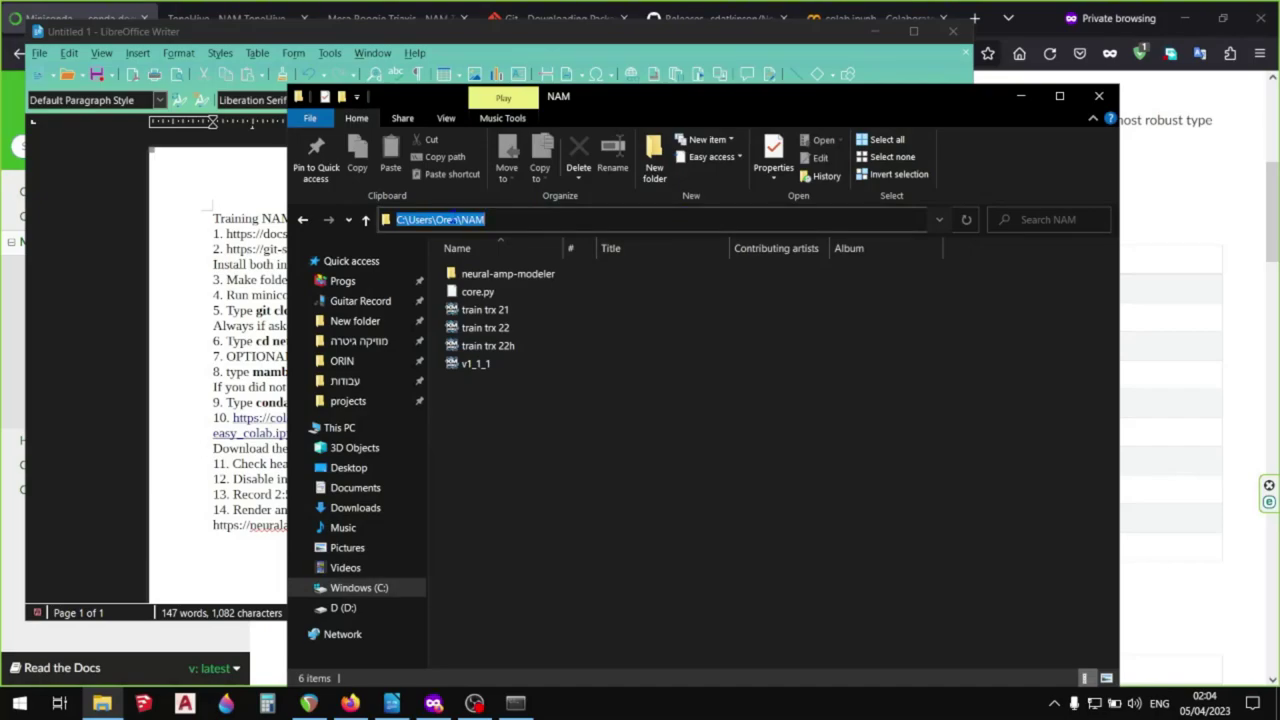
Change the prompt's directory to C:\Users\Oren\NAM, then return to the notes
{"action": "left_click", "coordinate": [515, 703]}
{"action": "left_click", "coordinate": [501, 458]}
{"action": "type", "text": "cd"}
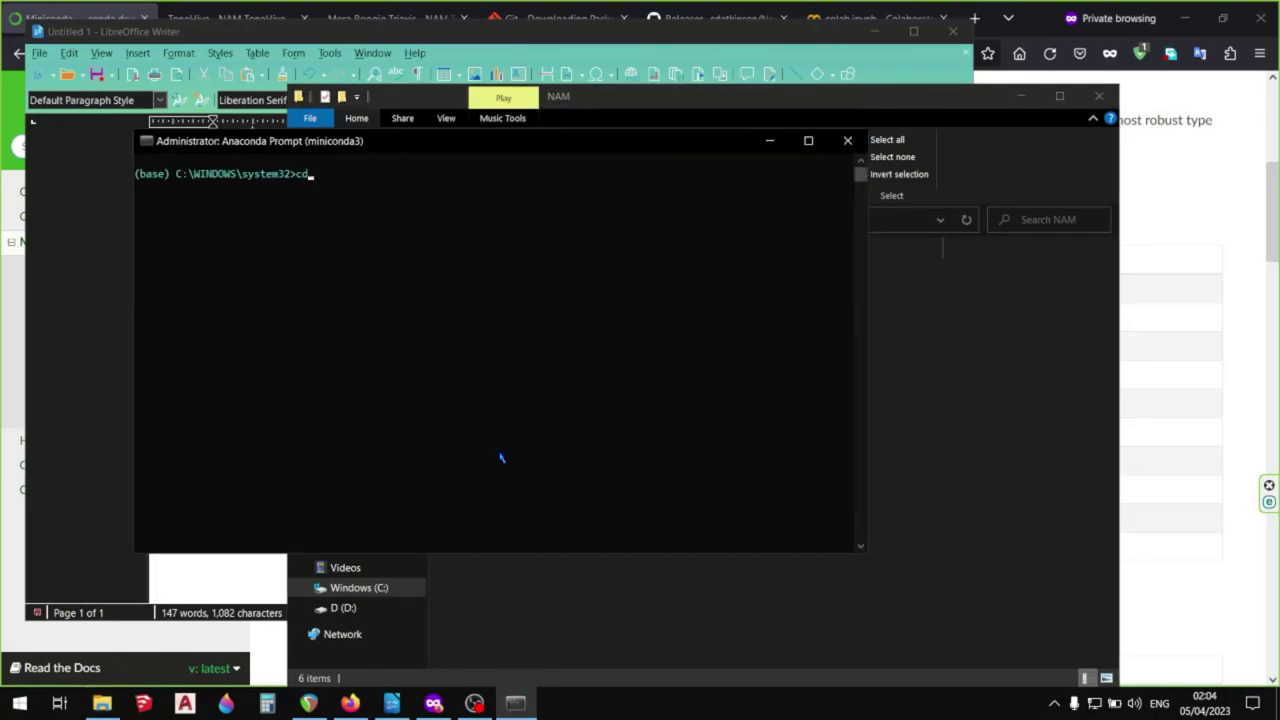
{"action": "type", "text": " C:\\Users\\Oren\\NAM"}
{"action": "key", "text": "Return"}
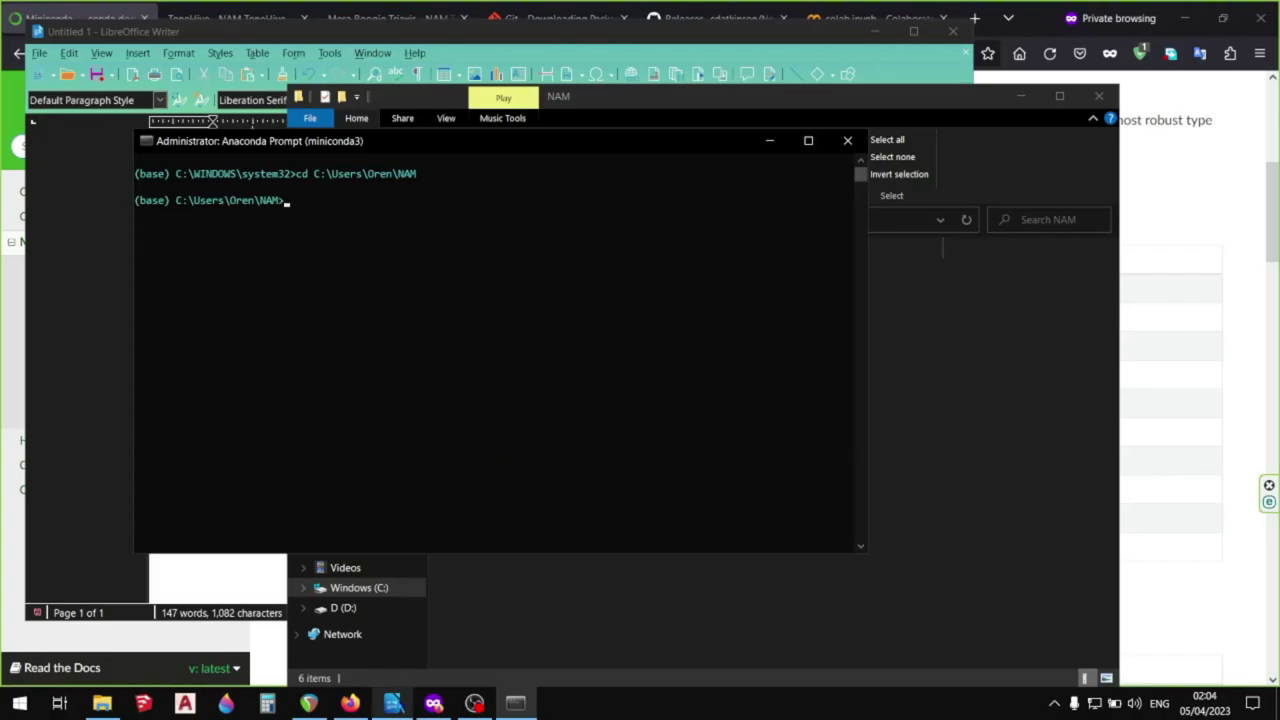
{"action": "left_click", "coordinate": [392, 702]}
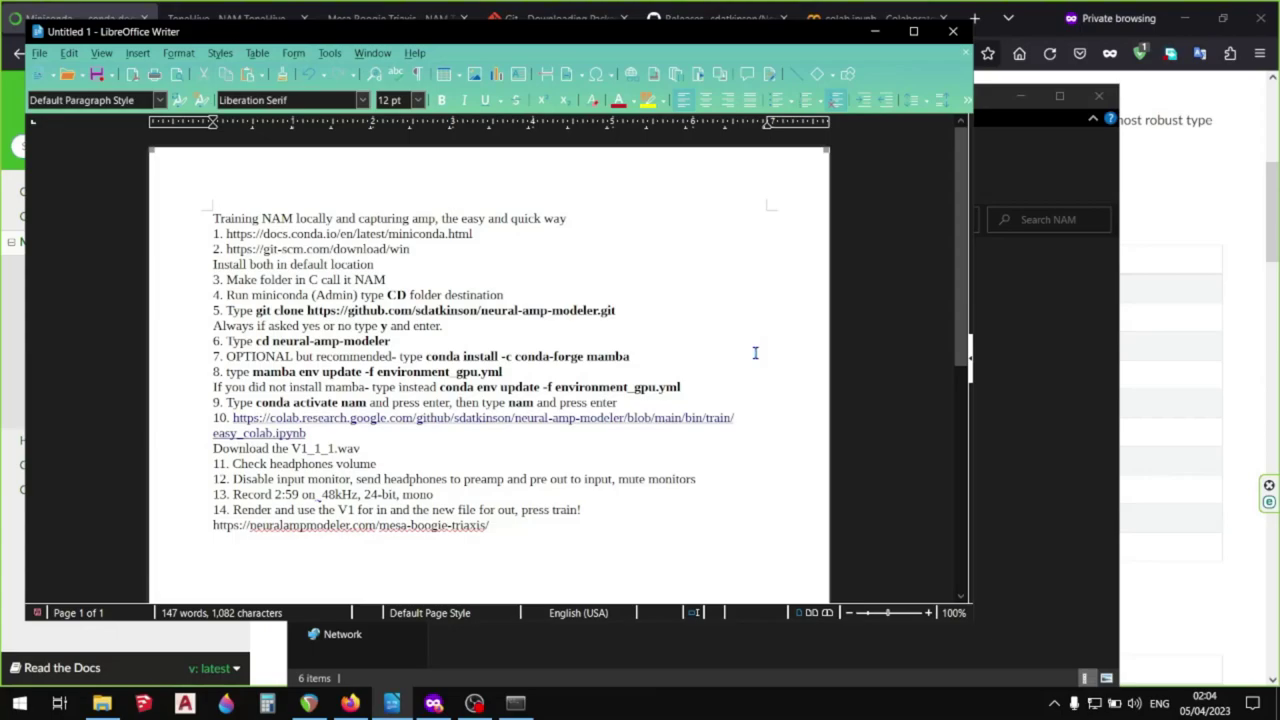
{"action": "left_click", "coordinate": [1030, 410]}
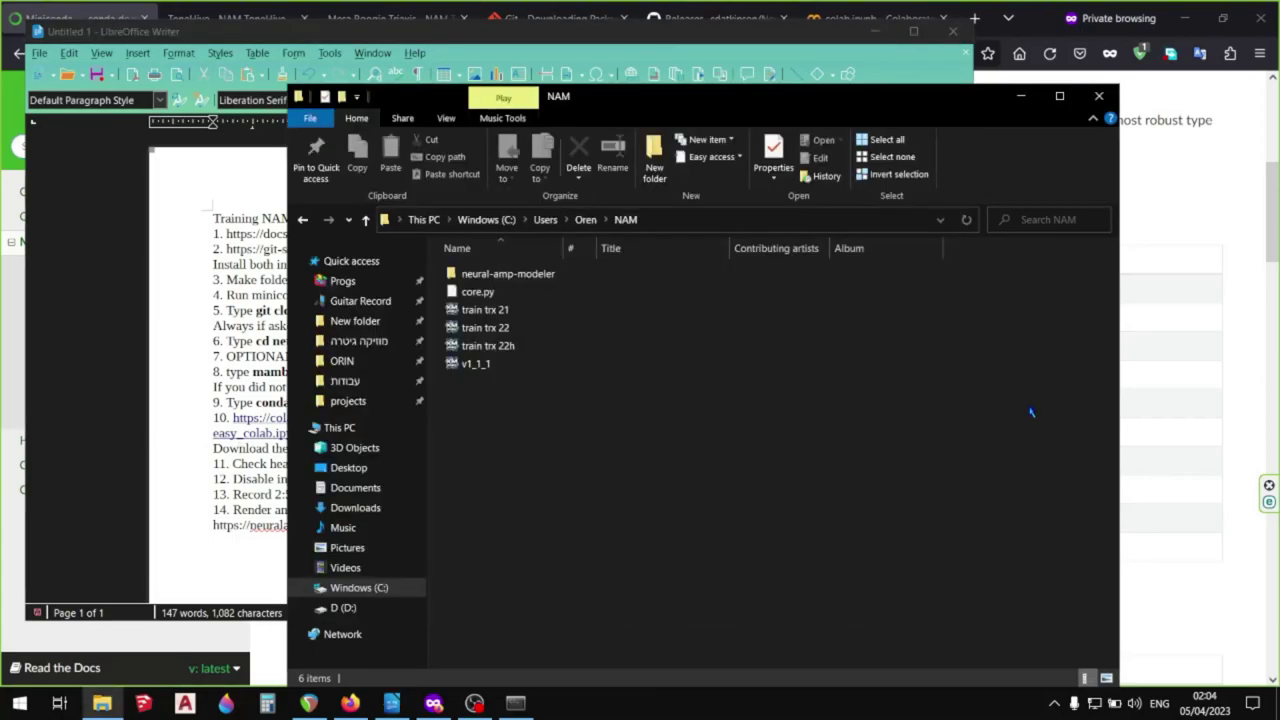
{"action": "left_click", "coordinate": [636, 281]}
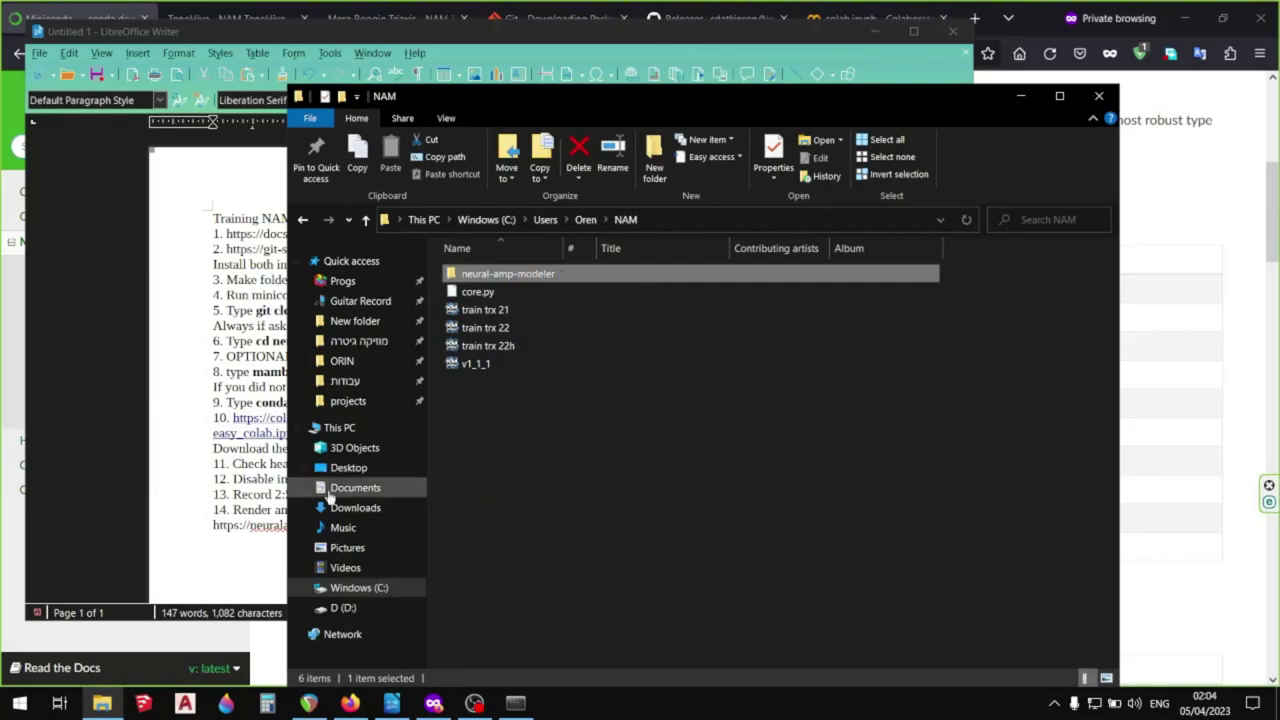
{"action": "left_click", "coordinate": [262, 466]}
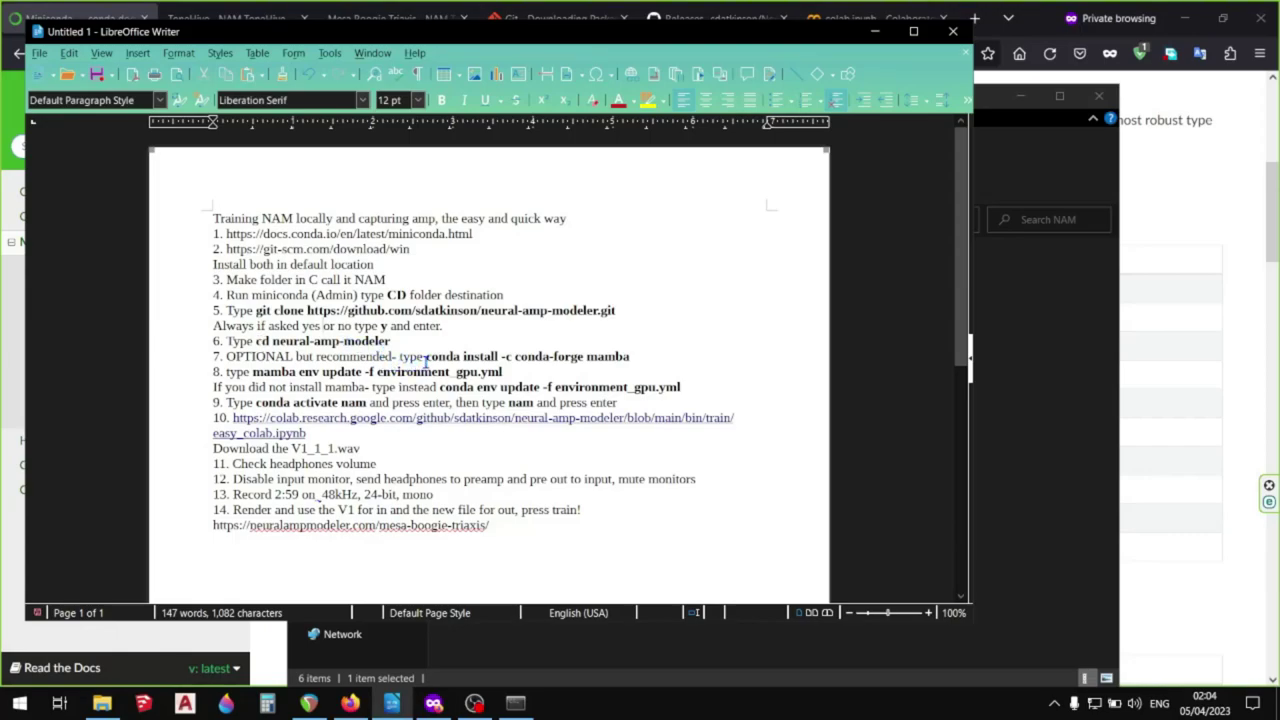
{"action": "left_click_drag", "start_coordinate": [426, 357], "coordinate": [630, 357]}
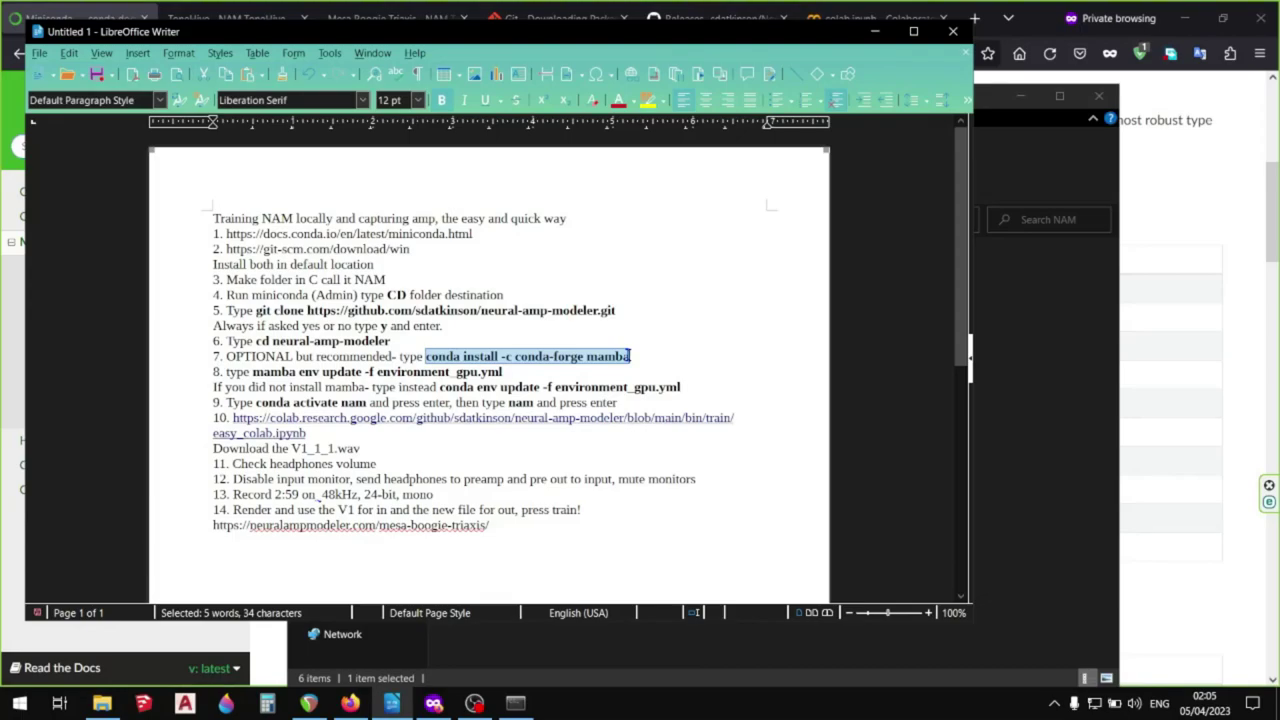
{"action": "left_click", "coordinate": [278, 376]}
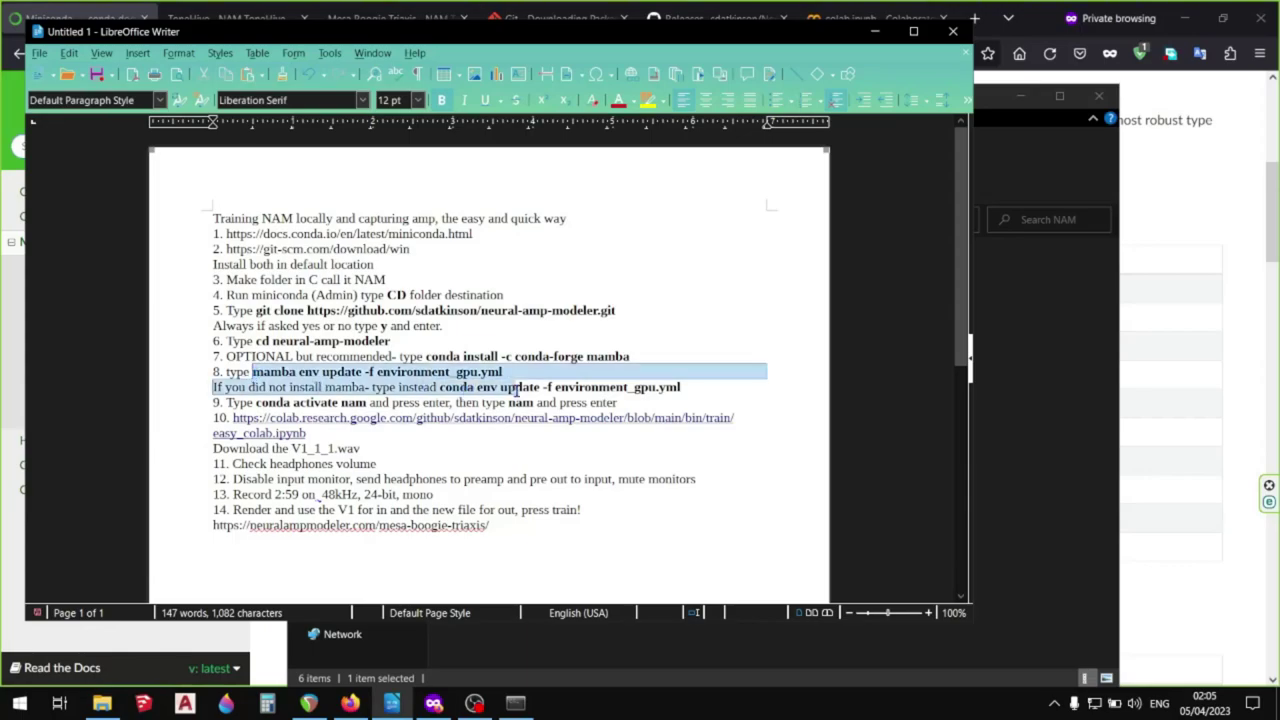
{"action": "mouse_move", "coordinate": [254, 372]}
{"action": "left_mouse_down"}
{"action": "mouse_move", "coordinate": [546, 386]}
{"action": "mouse_move", "coordinate": [529, 372]}
{"action": "left_mouse_up"}
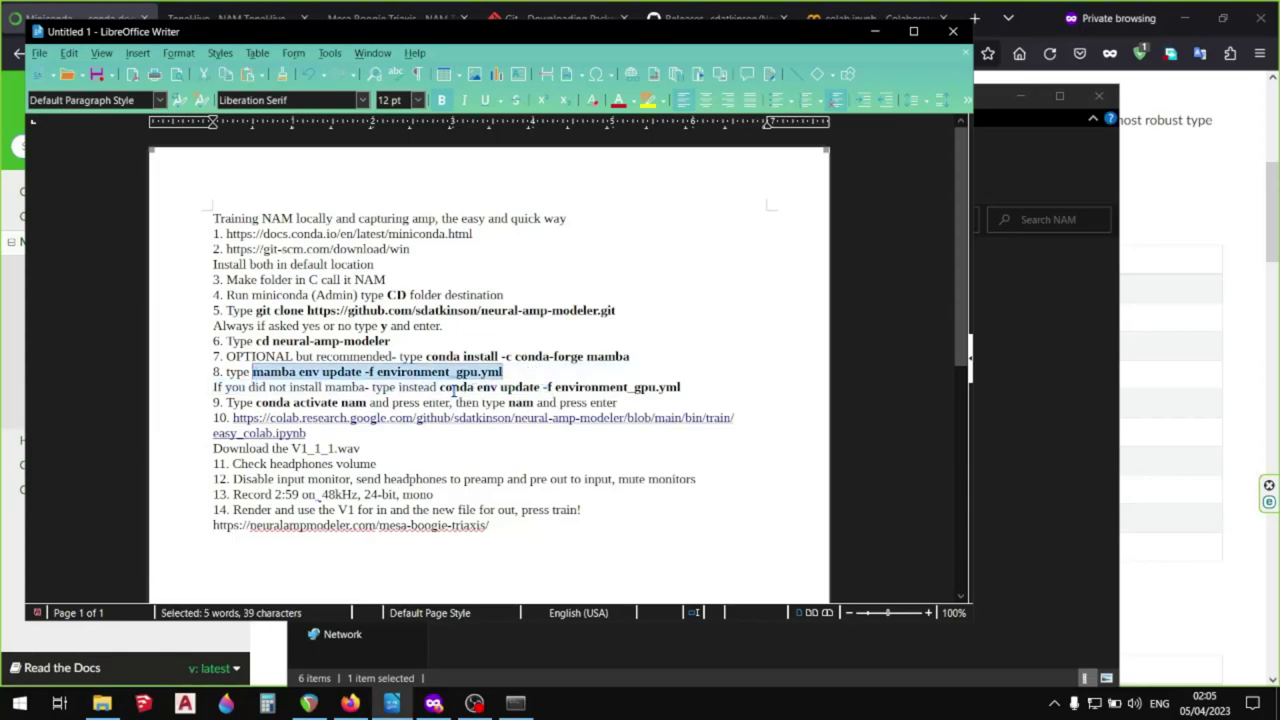
{"action": "mouse_move", "coordinate": [440, 387]}
{"action": "left_mouse_down"}
{"action": "mouse_move", "coordinate": [642, 416]}
{"action": "mouse_move", "coordinate": [686, 386]}
{"action": "left_mouse_up"}
{"action": "left_click", "coordinate": [686, 386]}
{"action": "left_click", "coordinate": [654, 375]}
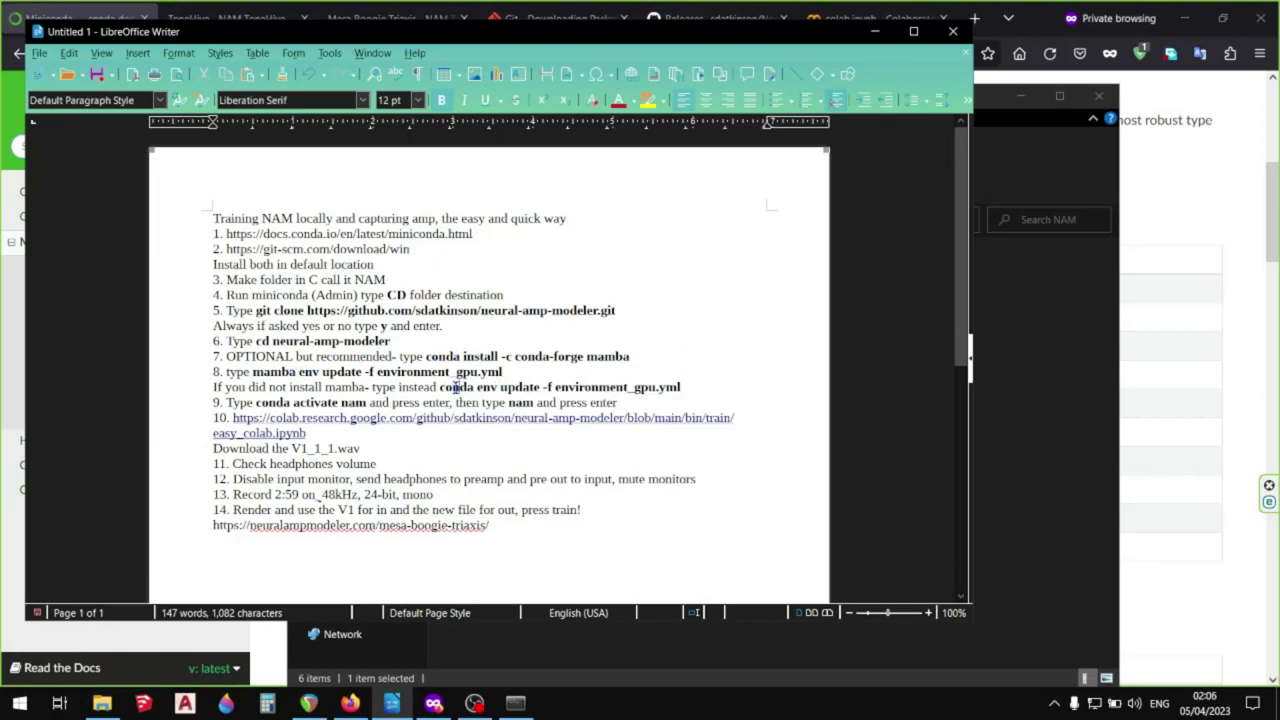
{"action": "left_click", "coordinate": [455, 387]}
{"action": "left_click", "coordinate": [646, 388]}
{"action": "left_click", "coordinate": [245, 407]}
{"action": "left_click", "coordinate": [262, 403]}
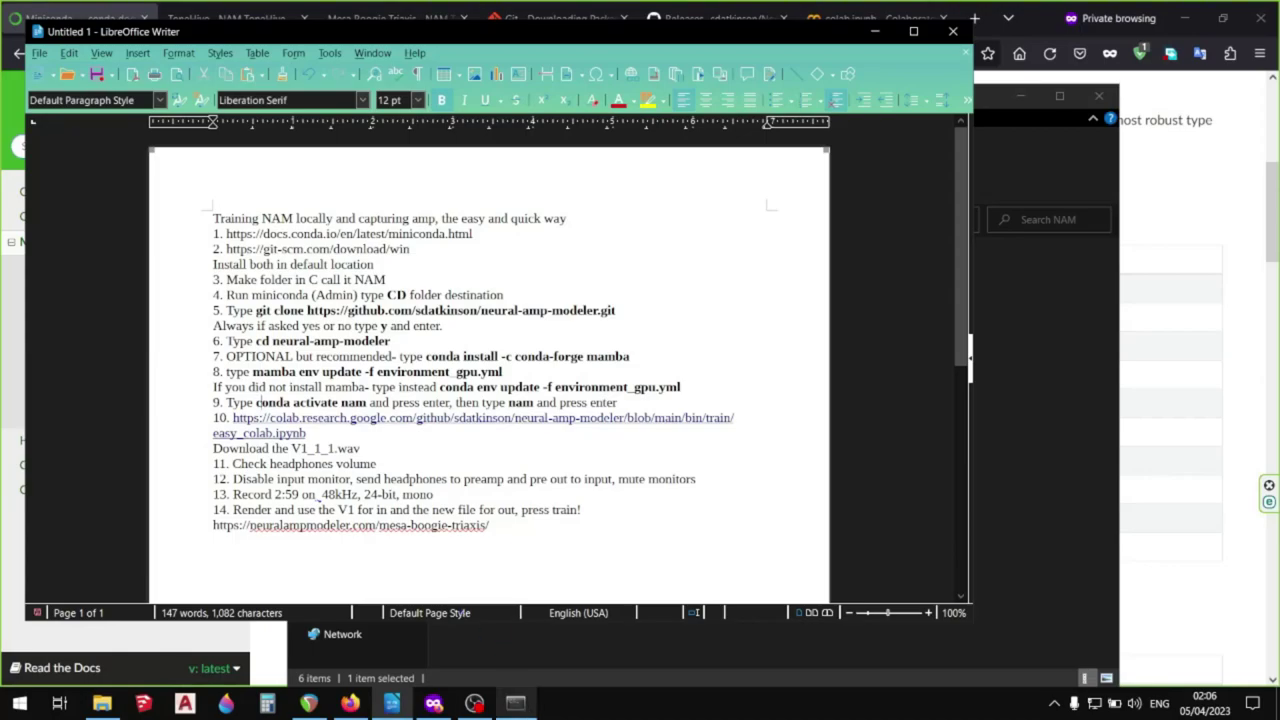
{"action": "mouse_move", "coordinate": [515, 703]}
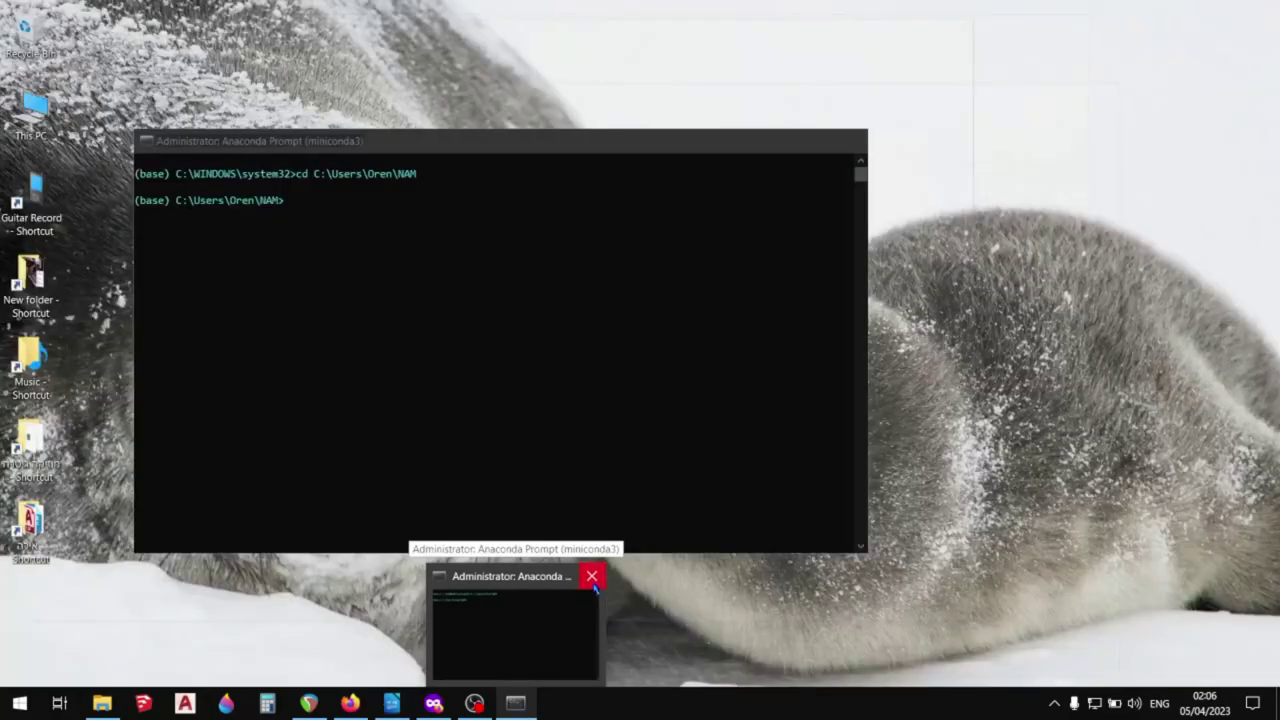
Close the old Anaconda Prompt and search Start for 'ana' to reopen it as administrator
{"action": "left_click", "coordinate": [595, 577]}
{"action": "left_click", "coordinate": [19, 703]}
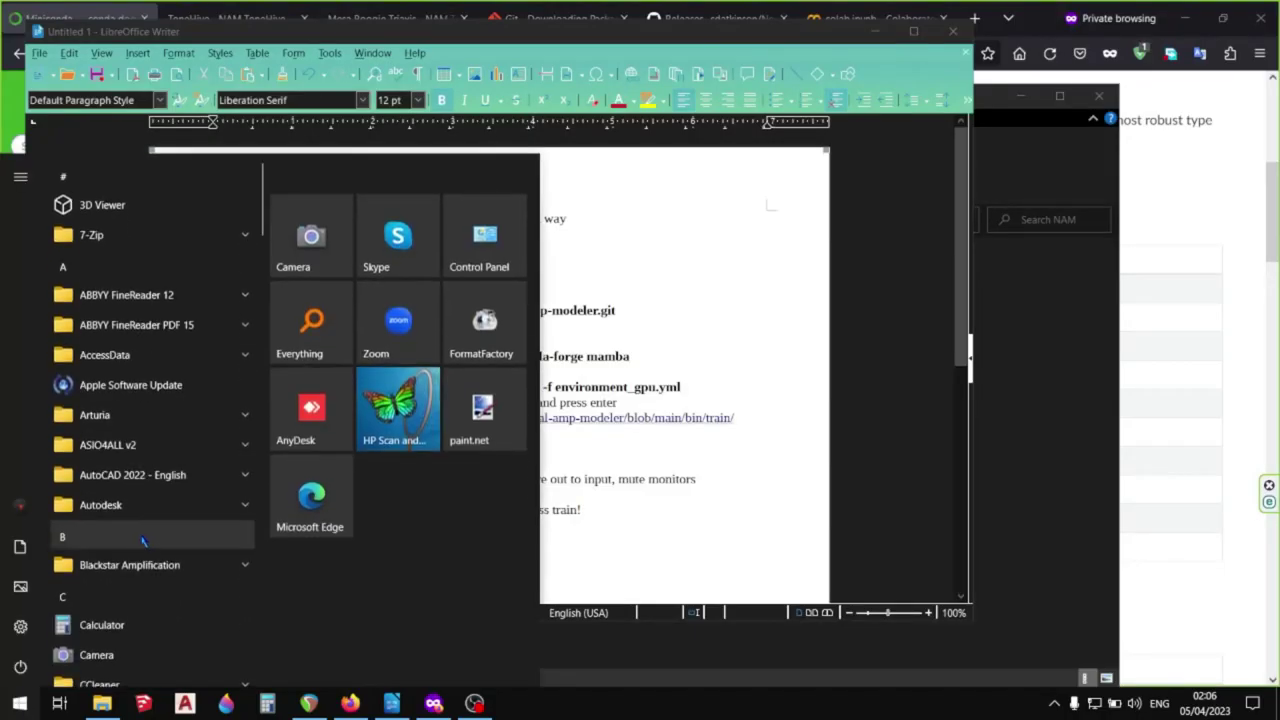
{"action": "left_click", "coordinate": [143, 541]}
{"action": "key", "text": "super"}
{"action": "type", "text": "ana"}
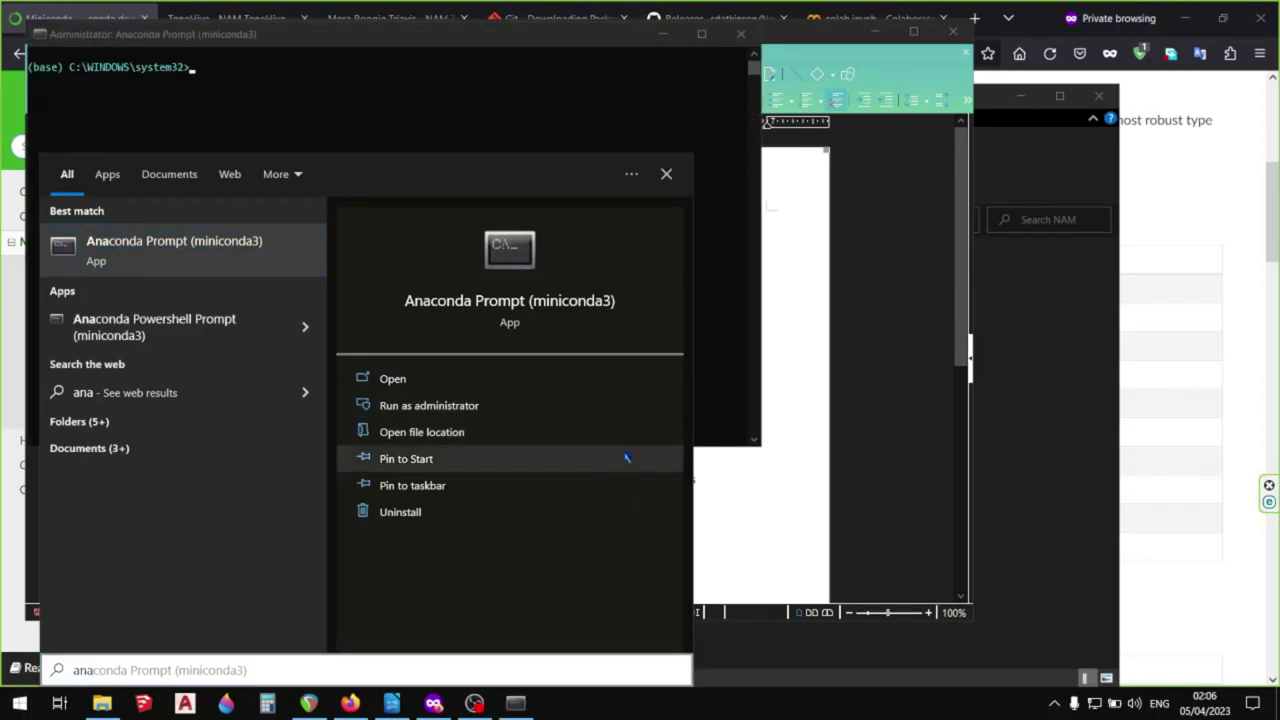
Activate the nam conda environment with 'activate nam'
{"action": "left_click", "coordinate": [390, 83]}
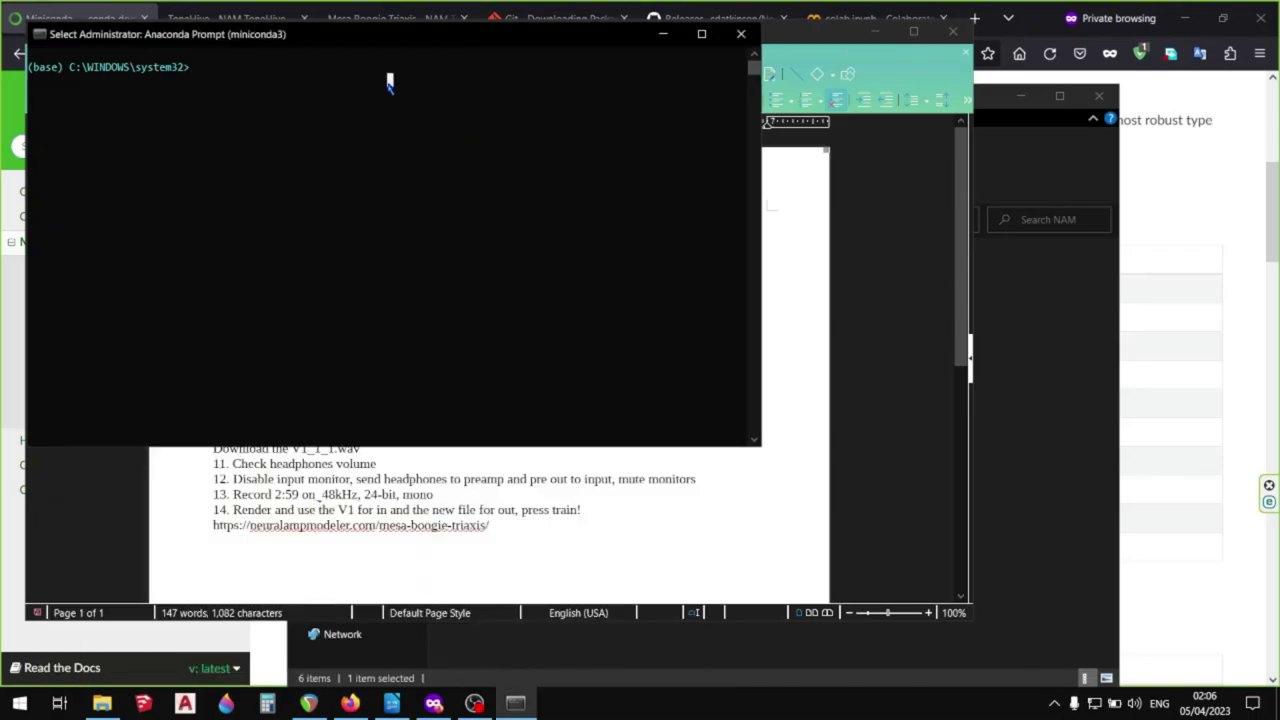
{"action": "type", "text": "activate nam"}
{"action": "key", "text": "Return"}
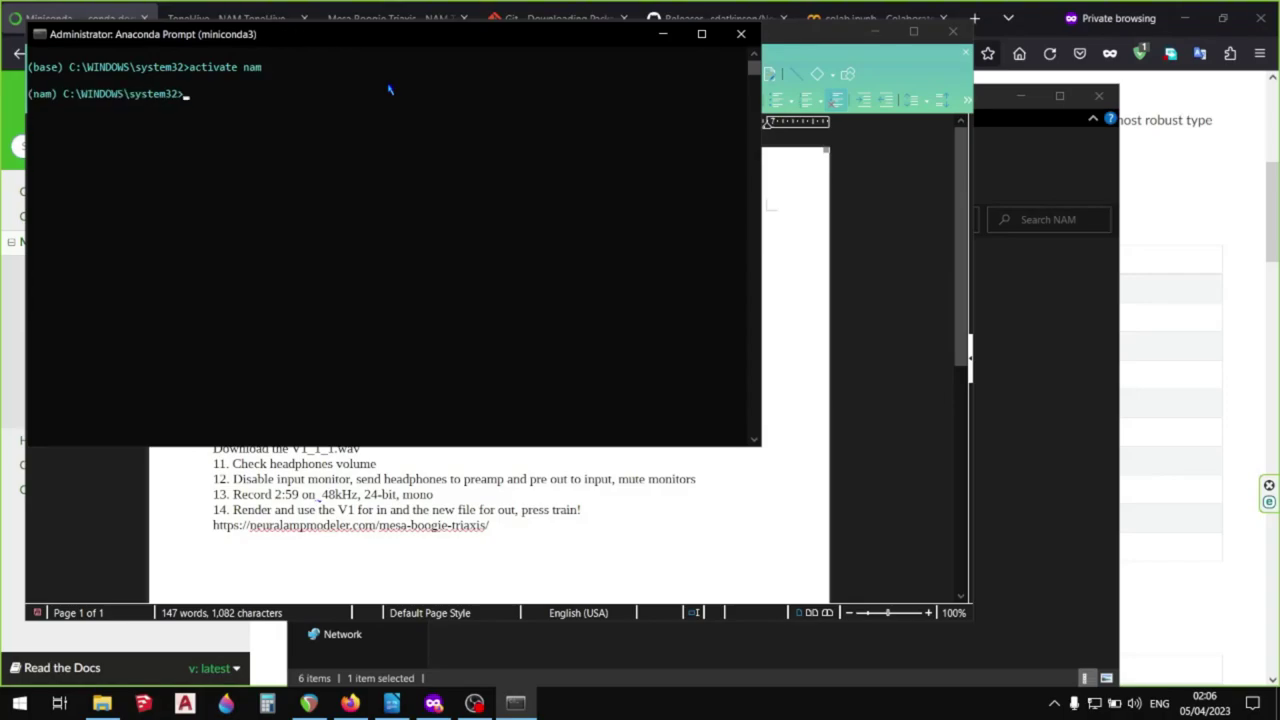
Launch the NAM Trainer GUI with 'nam', then bring the steps notes back
{"action": "type", "text": "nam"}
{"action": "key", "text": "Return"}
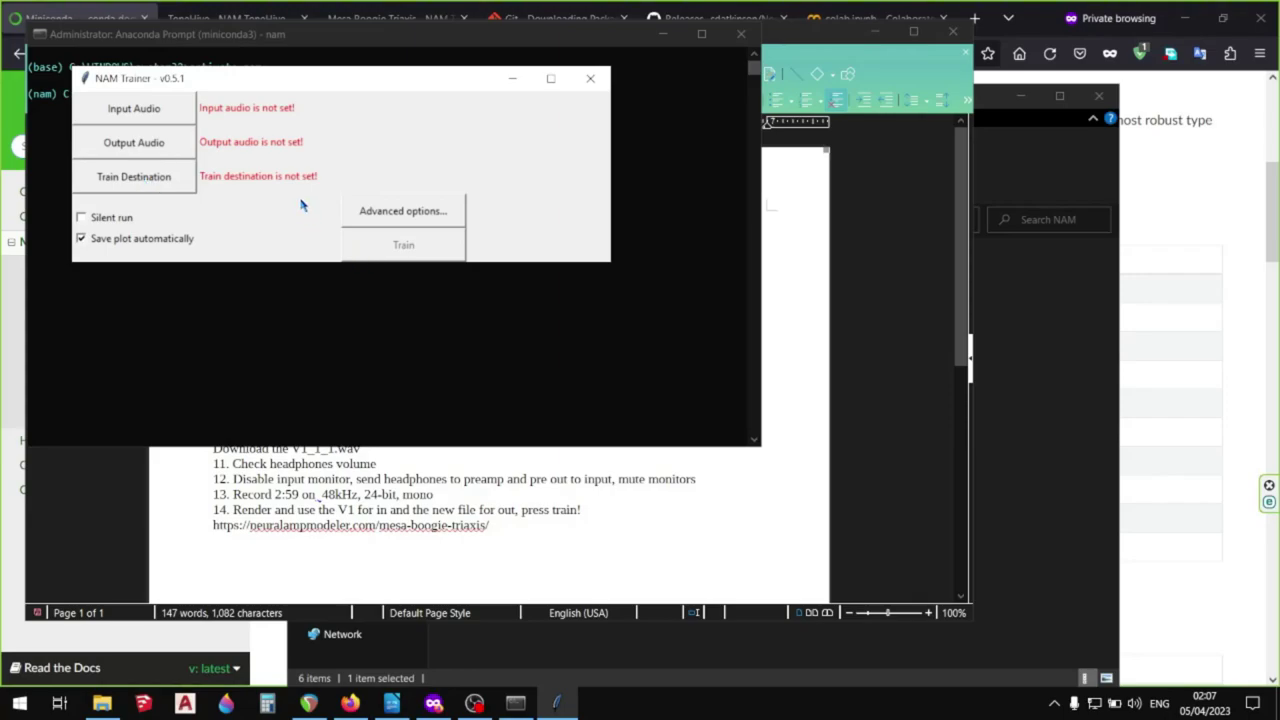
{"action": "left_click", "coordinate": [609, 462]}
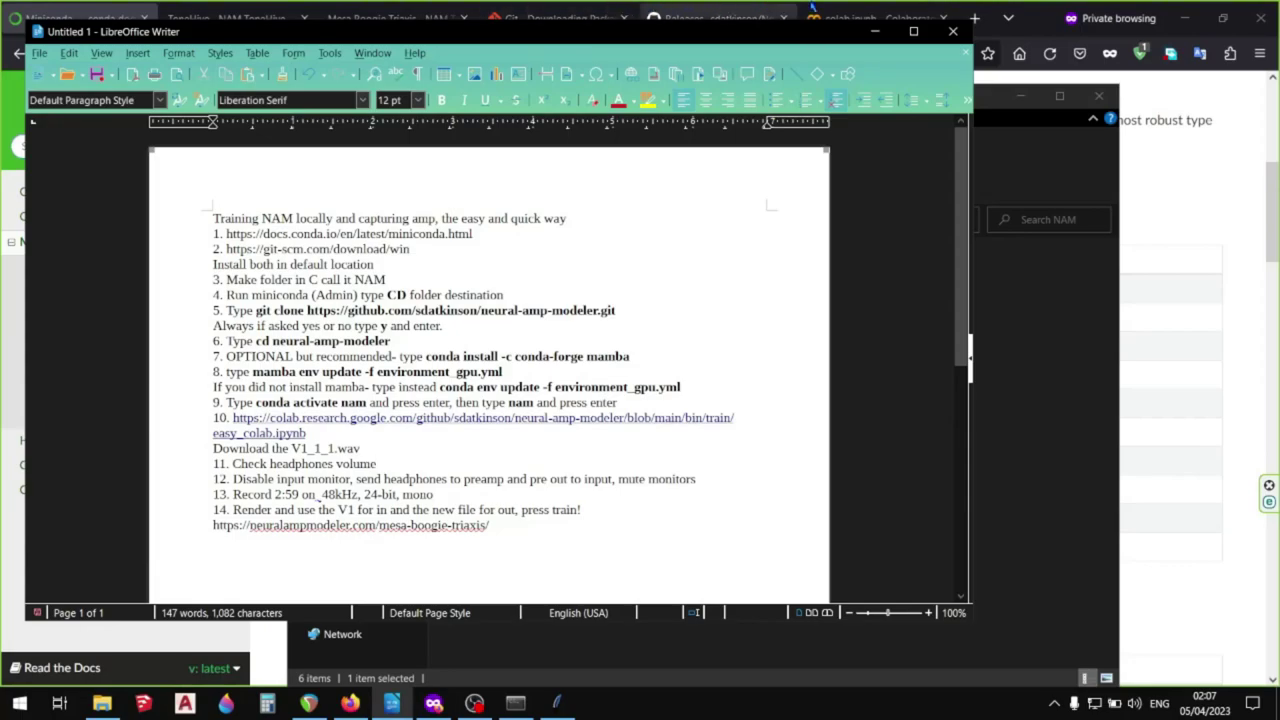
Review the Colab reamp settings (48kHz, 24-bit, mono), then return to REAPER's recording
{"action": "left_click", "coordinate": [828, 8]}
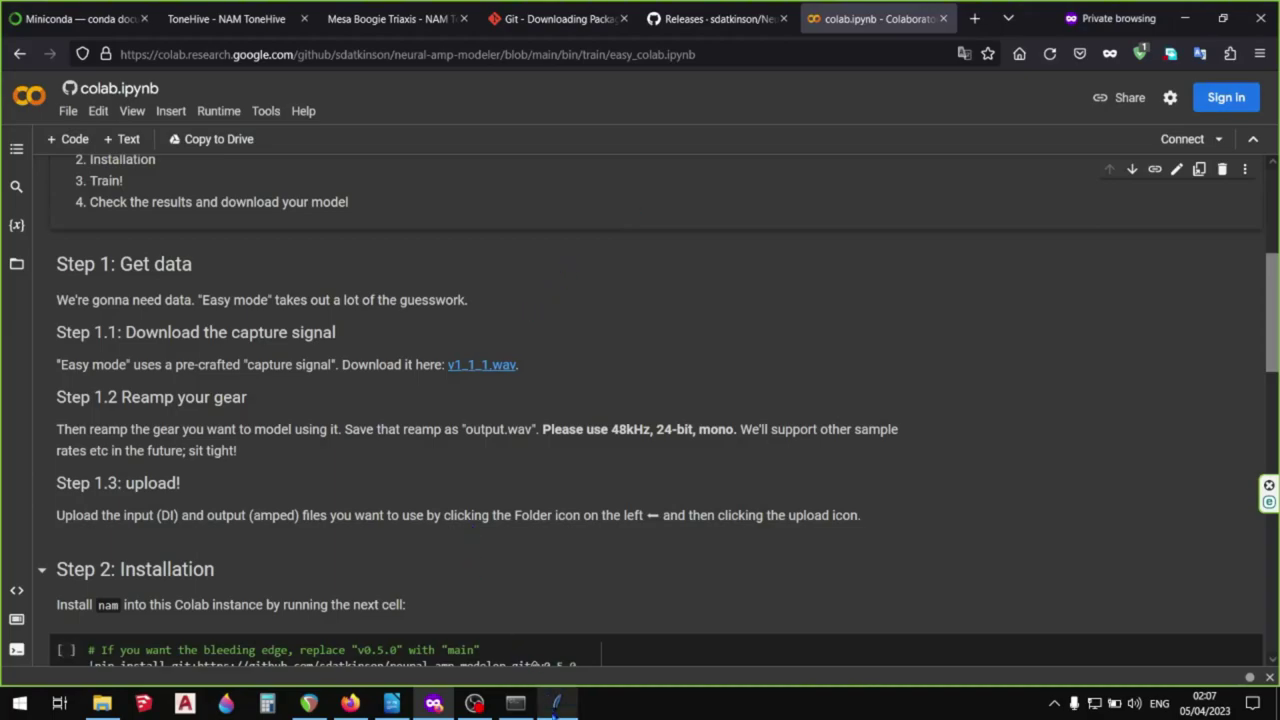
{"action": "left_click", "coordinate": [556, 703]}
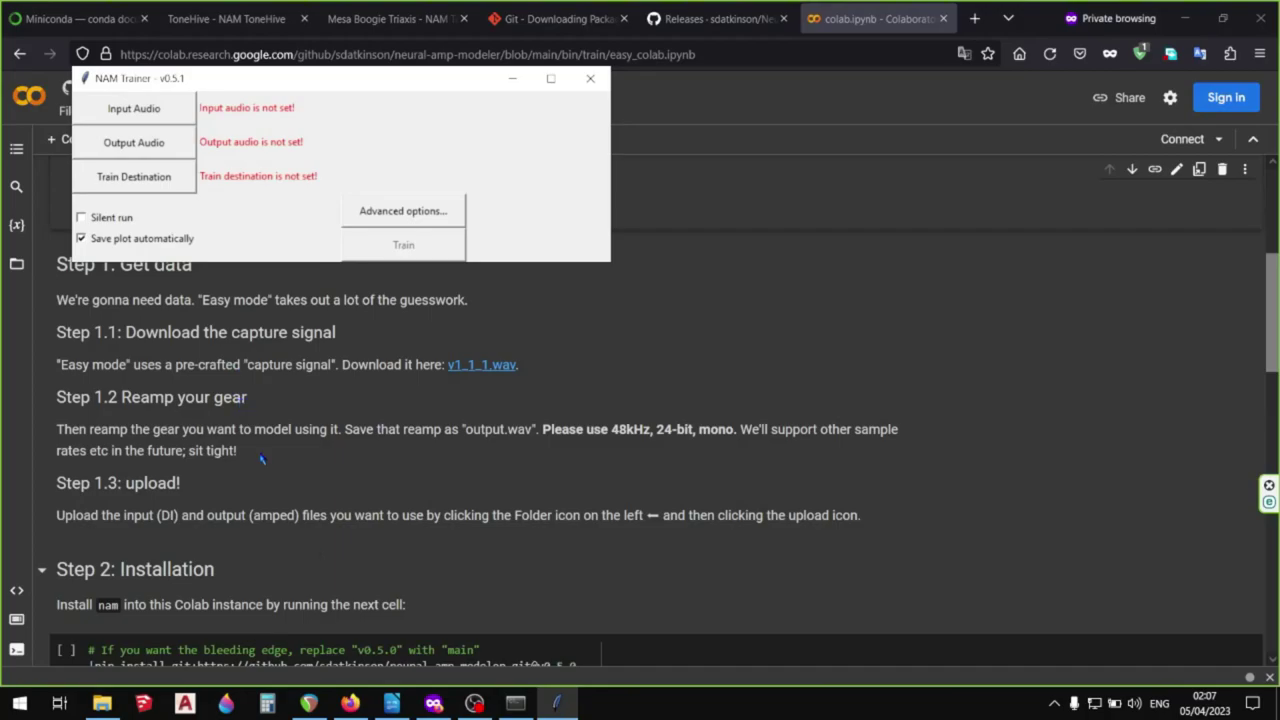
{"action": "left_click", "coordinate": [308, 703]}
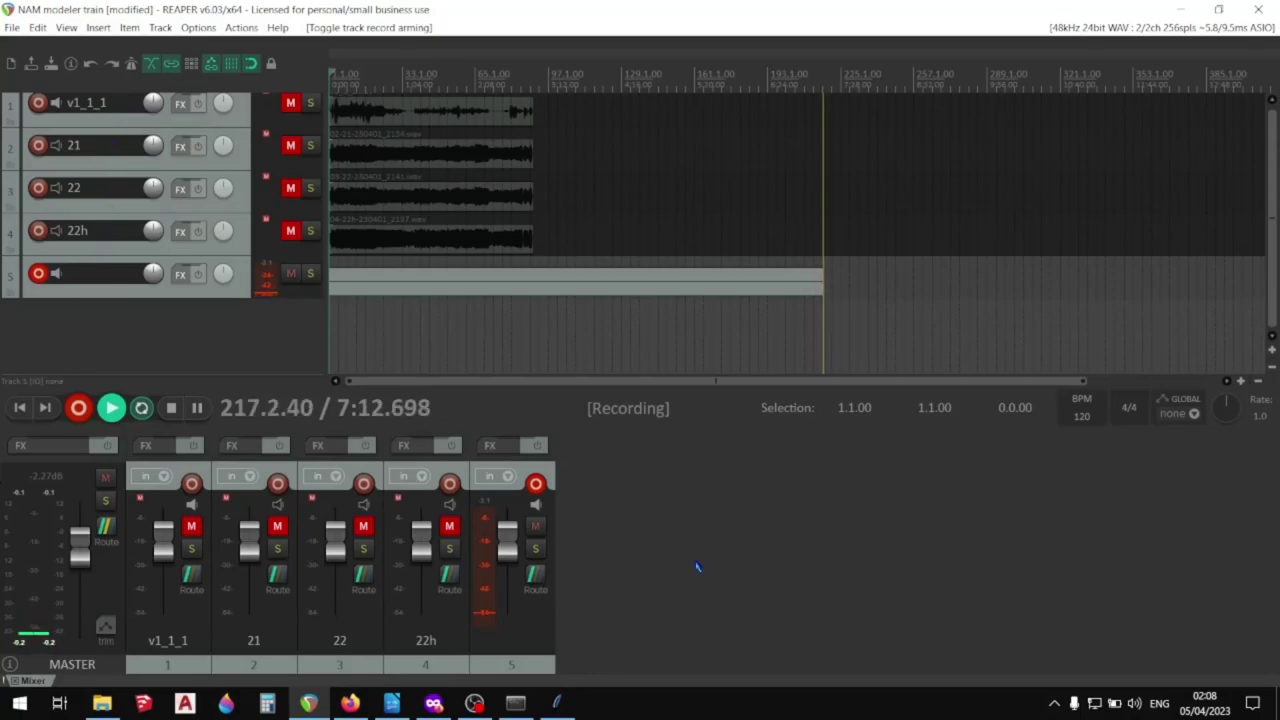
{"action": "left_click", "coordinate": [392, 703]}
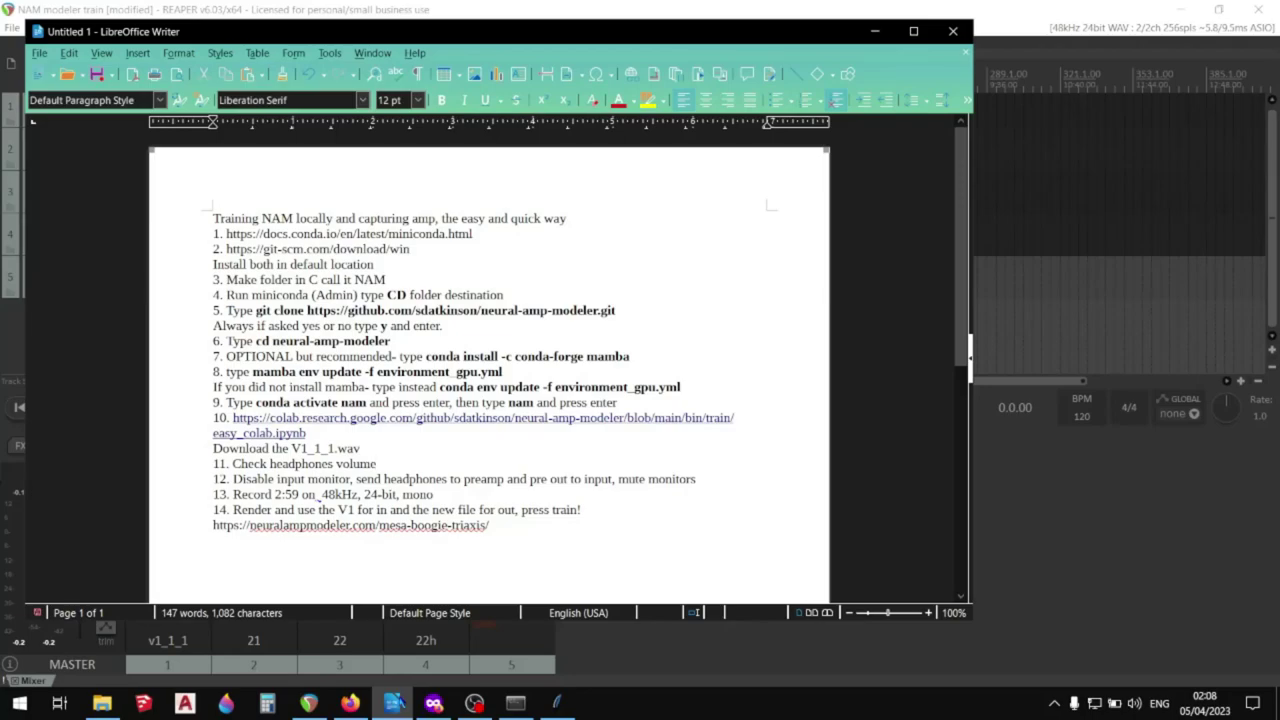
{"action": "left_click", "coordinate": [1054, 638]}
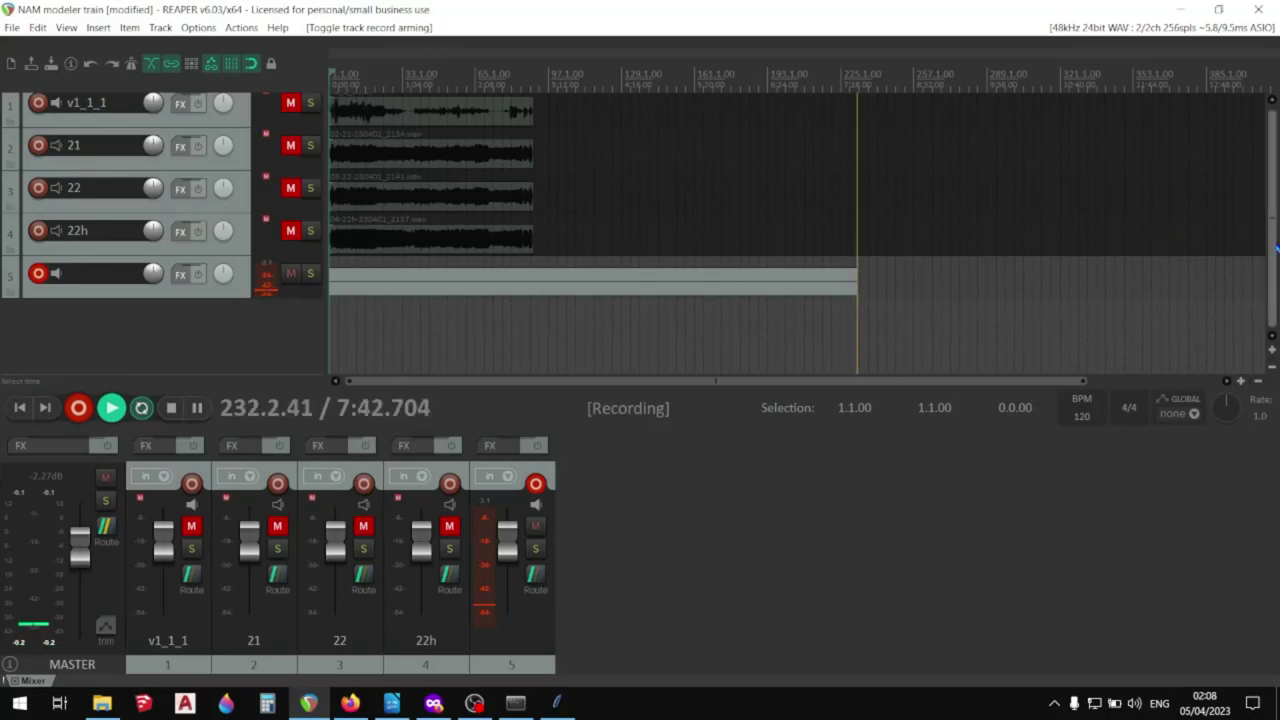
{"action": "scroll", "coordinate": [1275, 248], "scroll_direction": "up", "scroll_amount": 1}
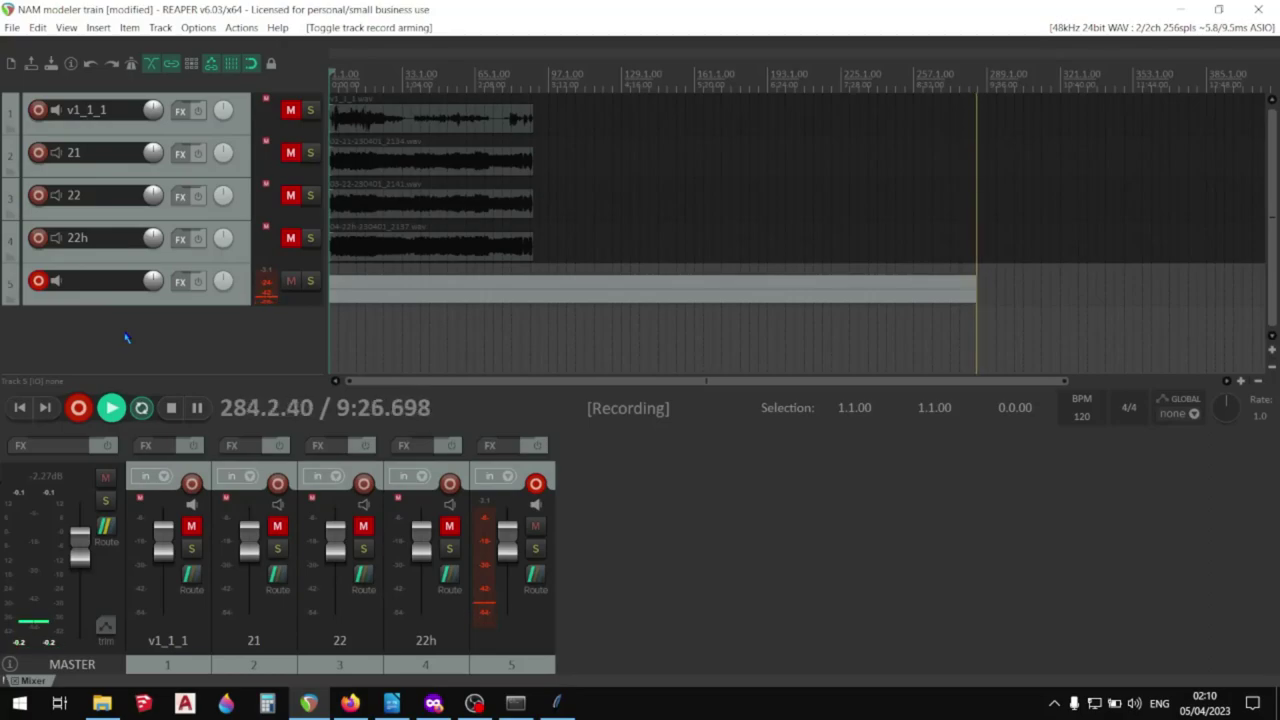
{"action": "mouse_move", "coordinate": [392, 703]}
{"action": "left_click", "coordinate": [467, 632]}
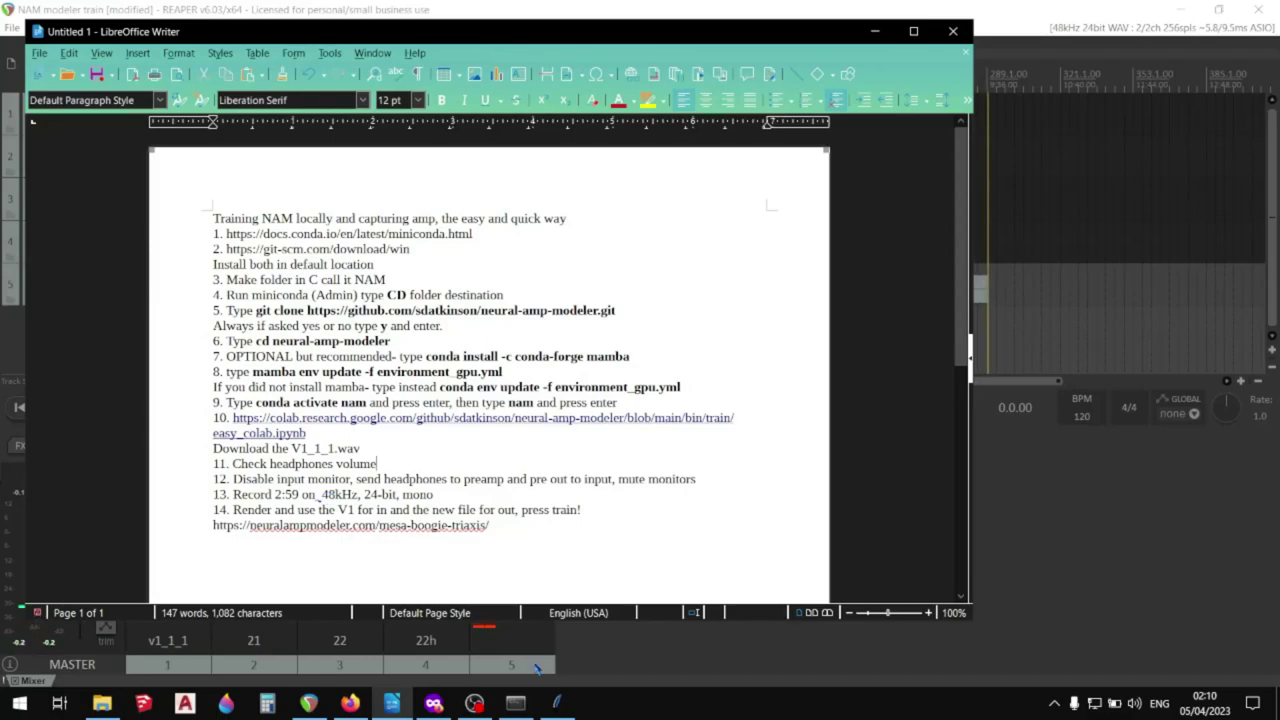
{"action": "left_click", "coordinate": [556, 702]}
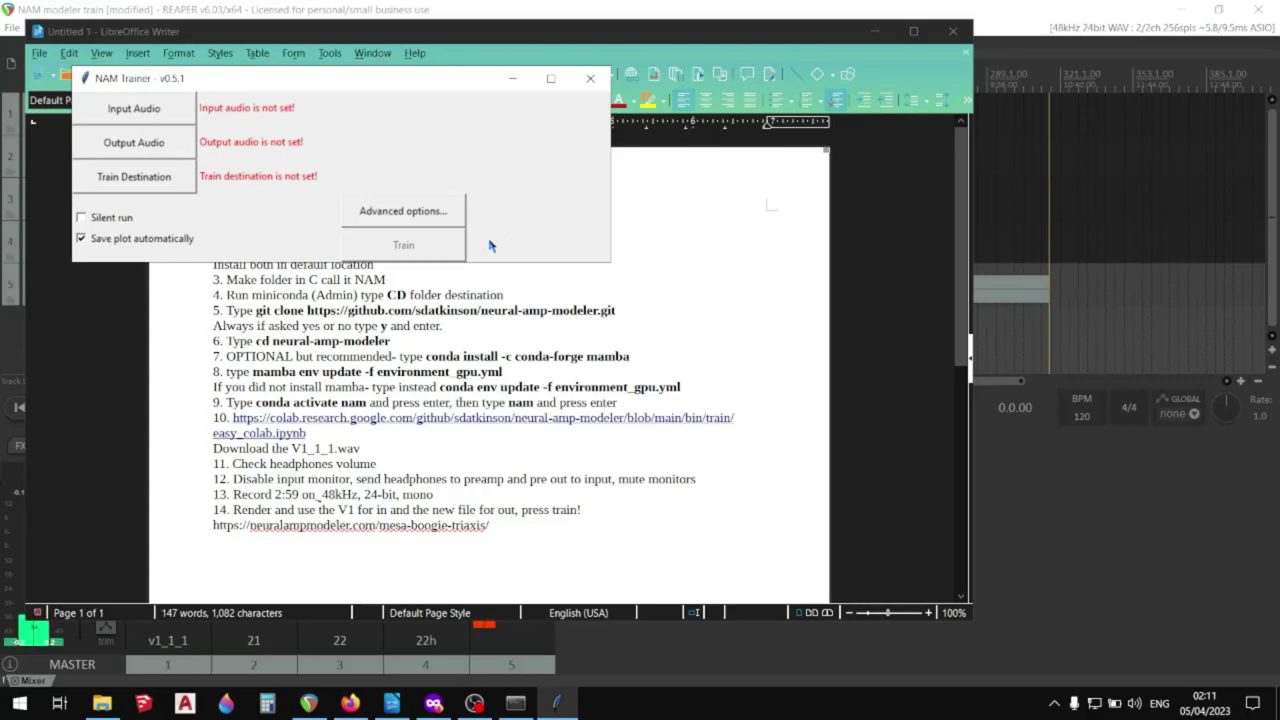
Close the NAM Trainer window and bring the Writer steps notes to the front
{"action": "left_click", "coordinate": [8, 328]}
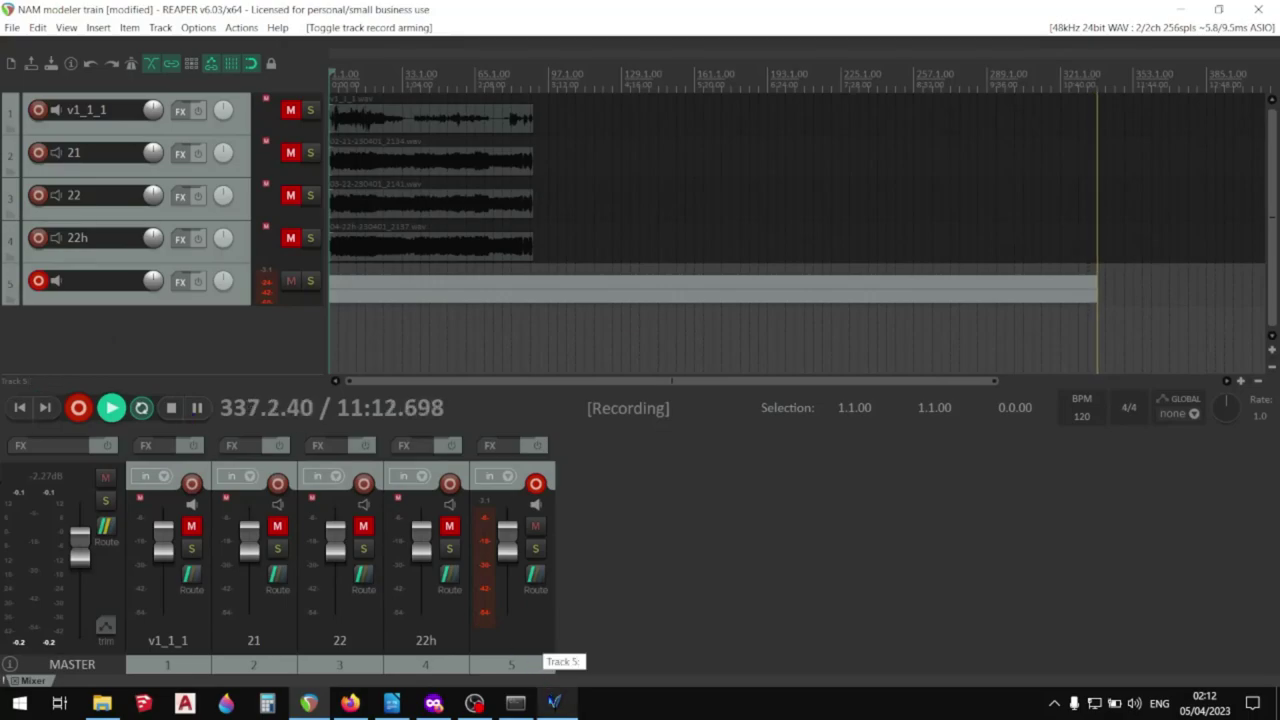
{"action": "left_click", "coordinate": [555, 703]}
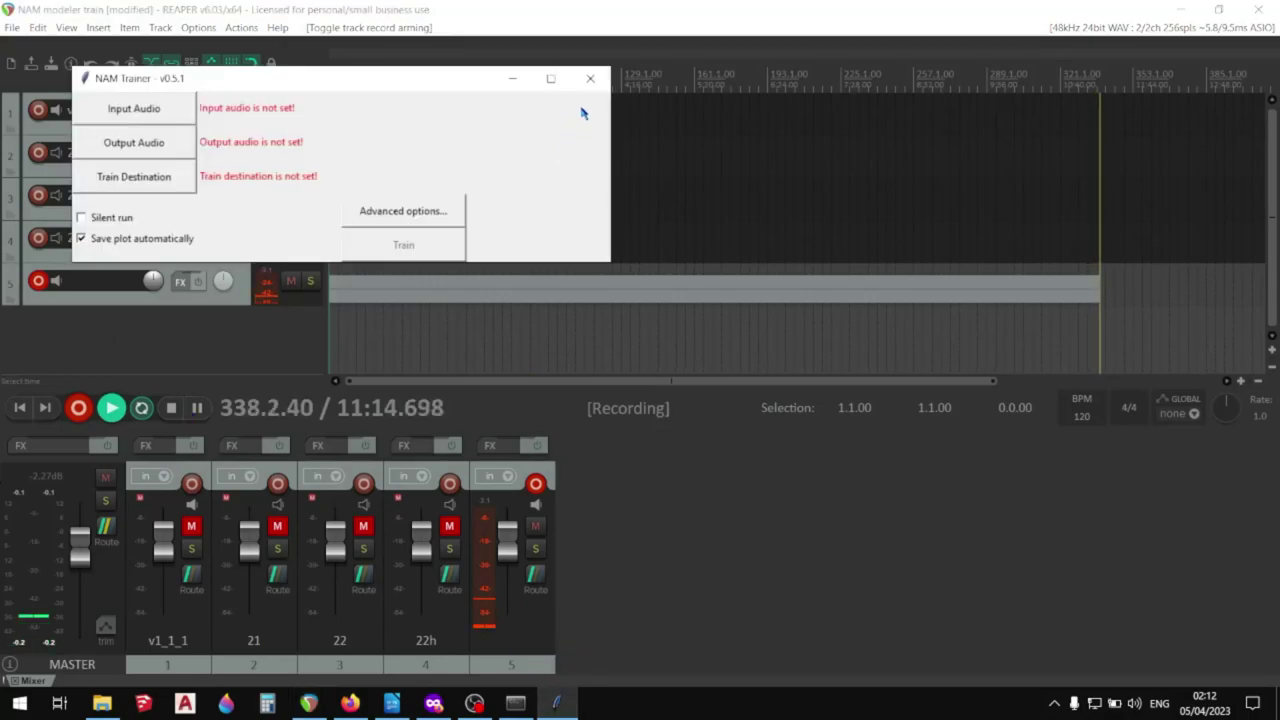
{"action": "left_click", "coordinate": [590, 78]}
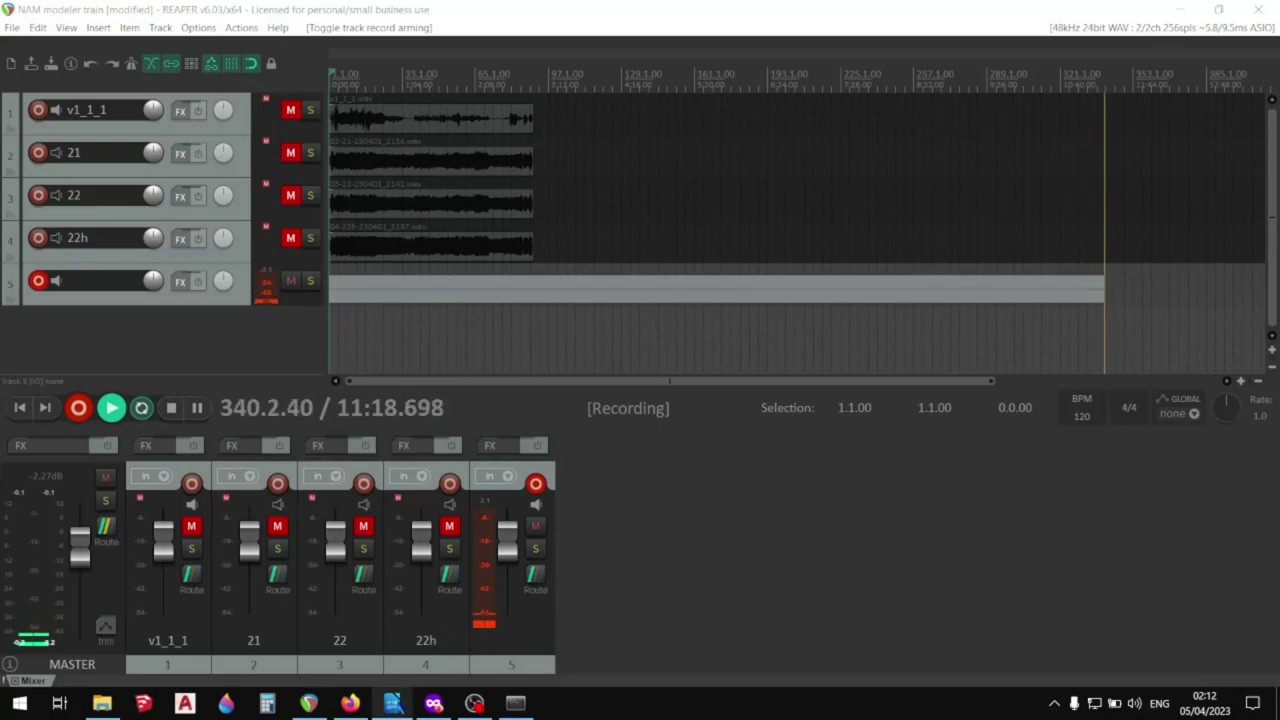
{"action": "left_click", "coordinate": [391, 703]}
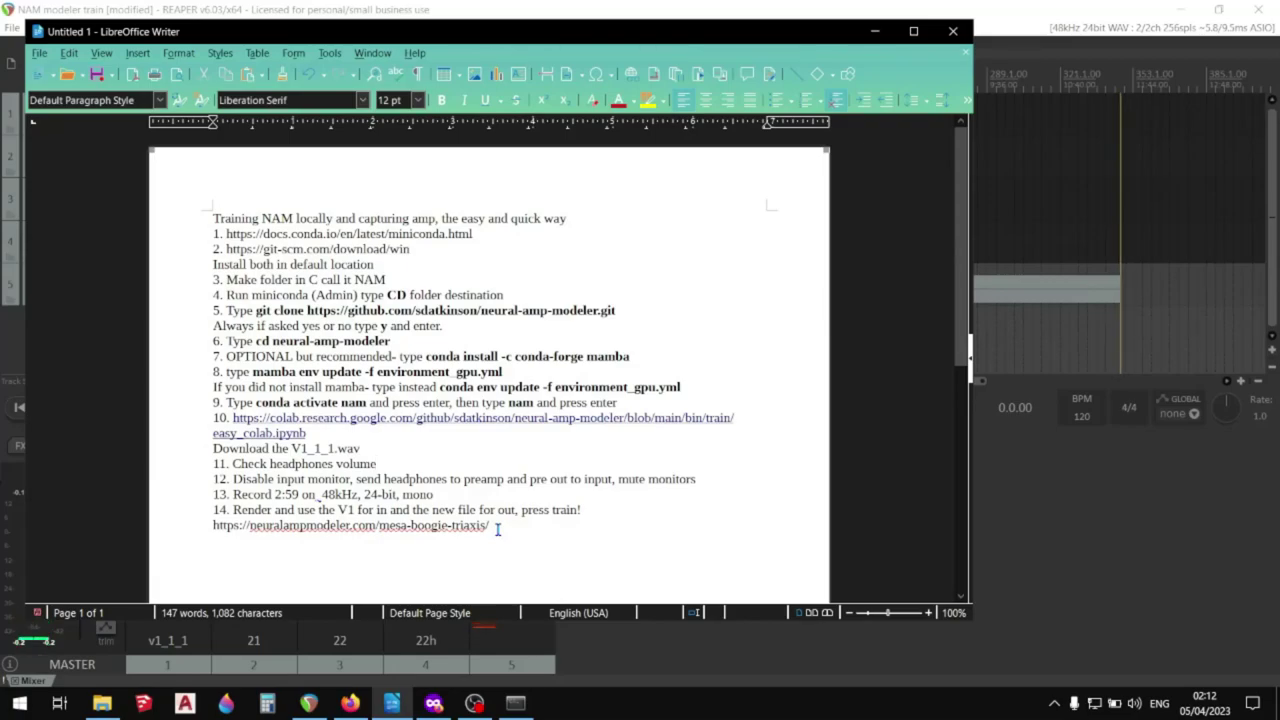
Deselect the final neuralampmodeler.com Mesa Boogie Triaxis link line in the notes
{"action": "left_click_drag", "start_coordinate": [497, 529], "coordinate": [219, 526]}
{"action": "left_click", "coordinate": [292, 514]}
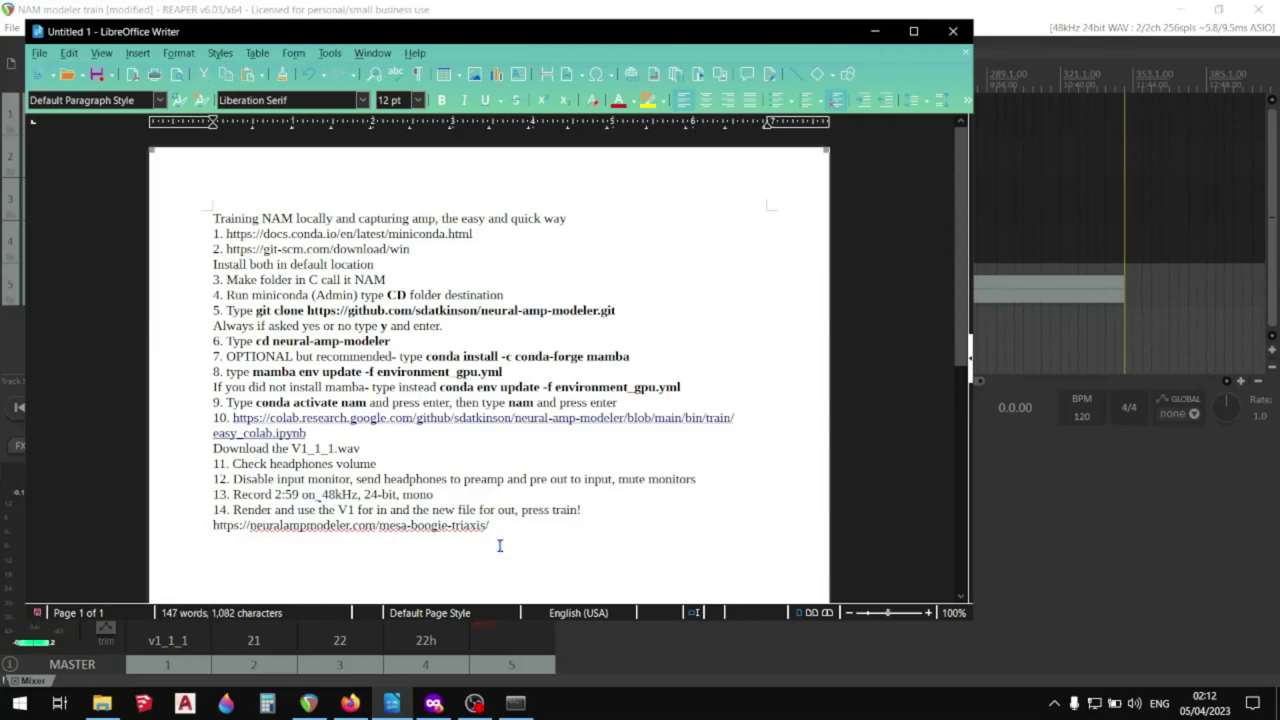